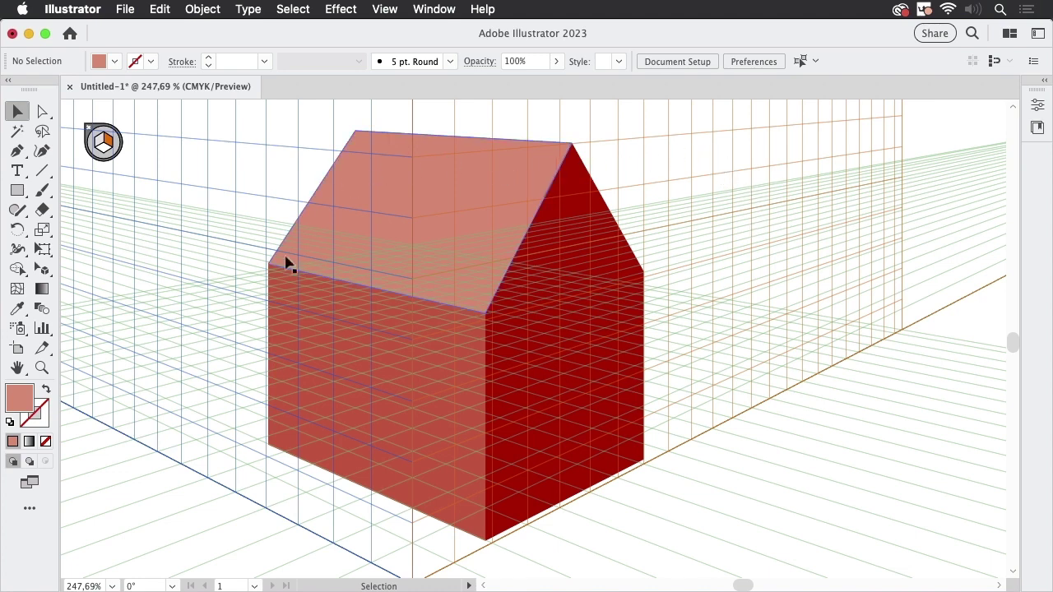
Zoom out, select every salmon house face and delete them all
alt+super+click(747, 249)
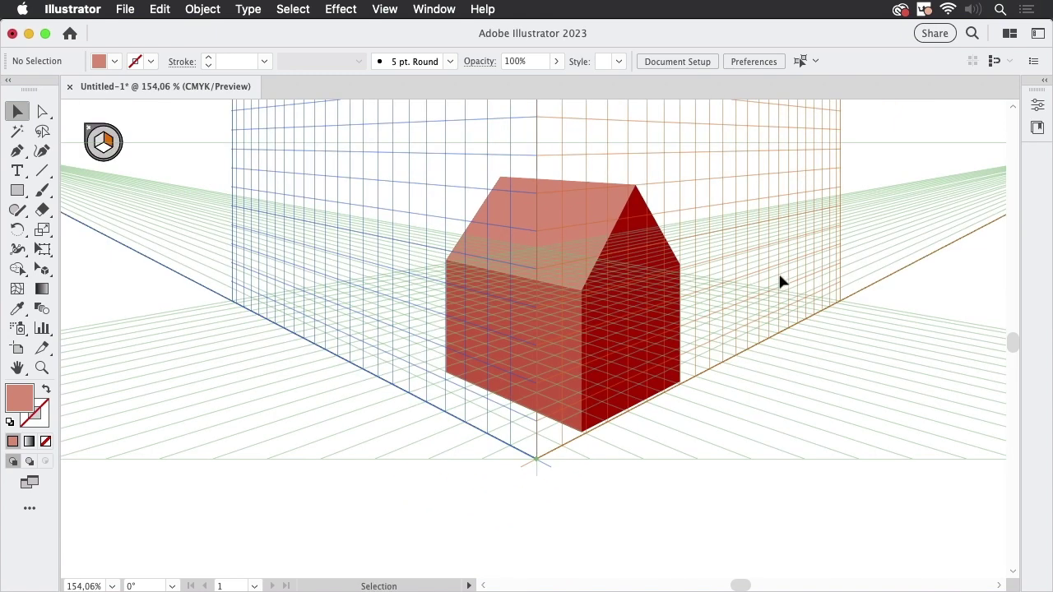
scroll(781, 282, up, 3)
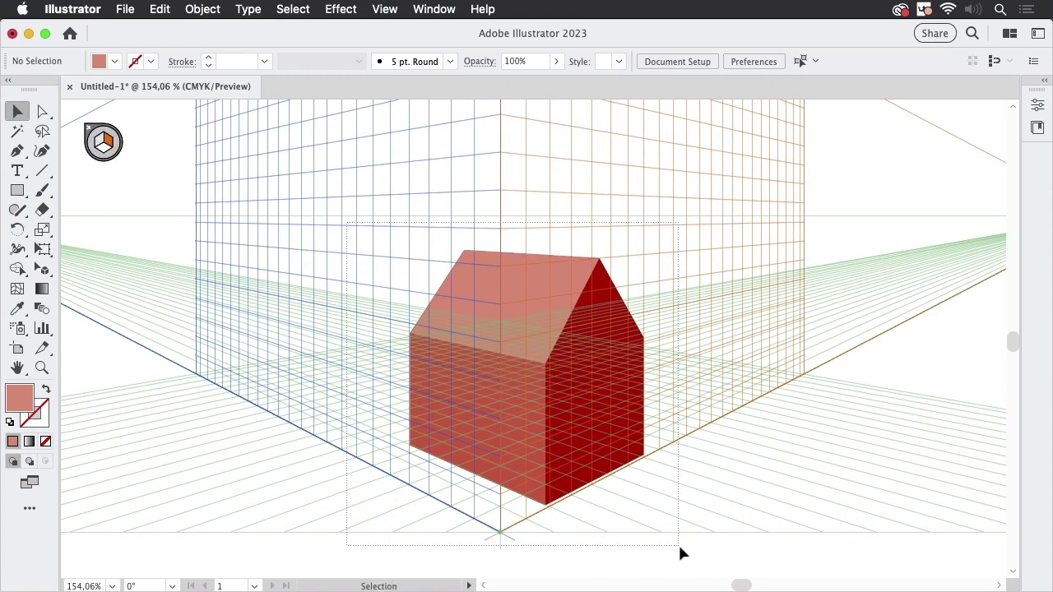
key(super+a)
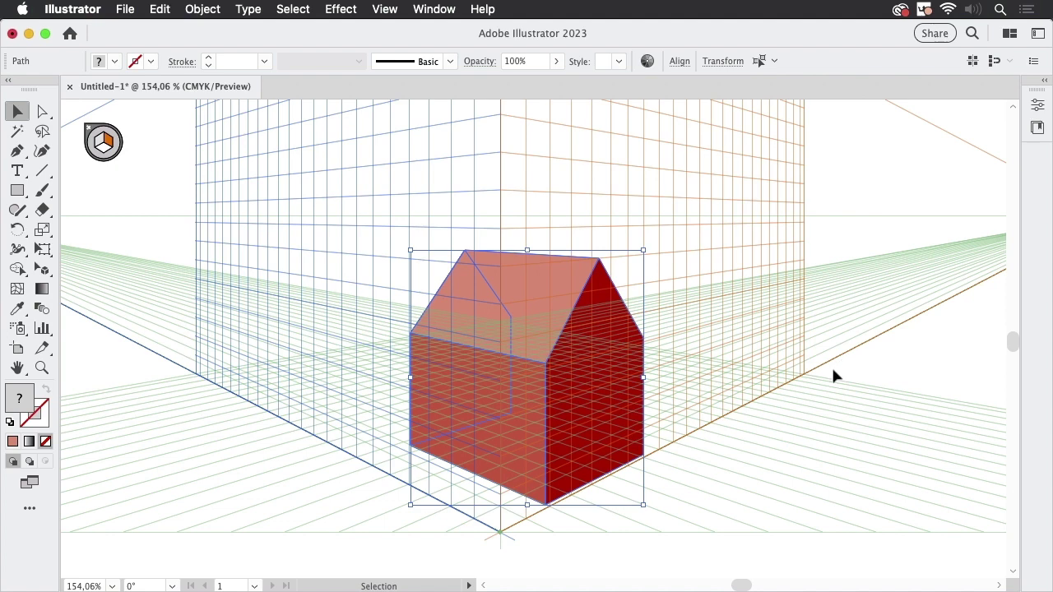
key(Delete)
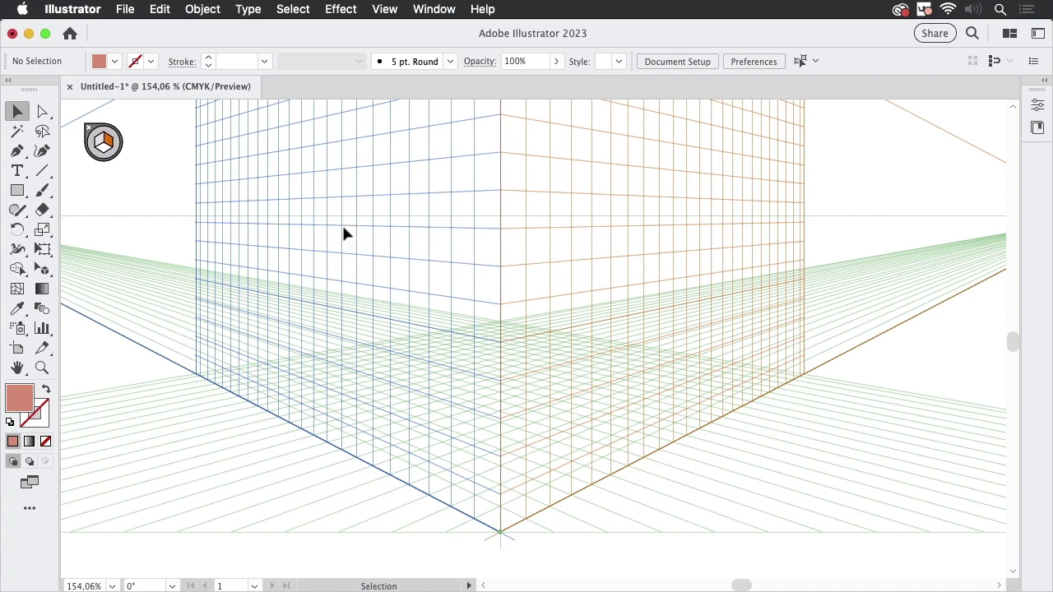
Draw a salmon rectangle on the right perspective plane and slide it to the grid's bottom corner
click(18, 193)
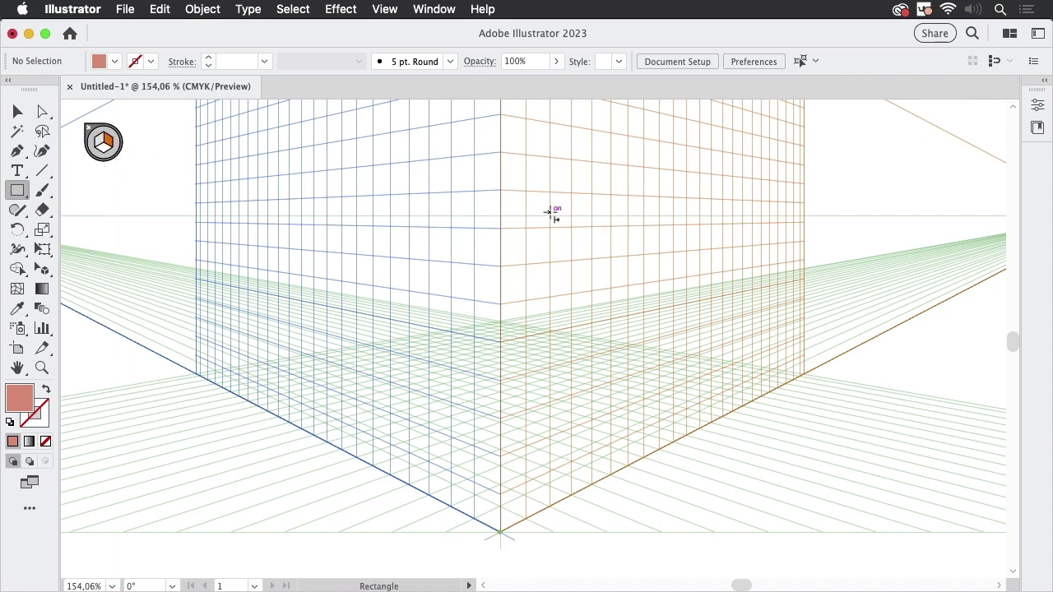
mouse_move(549, 212)
mouse_down()
mouse_move(741, 383)
mouse_move(728, 411)
mouse_up()
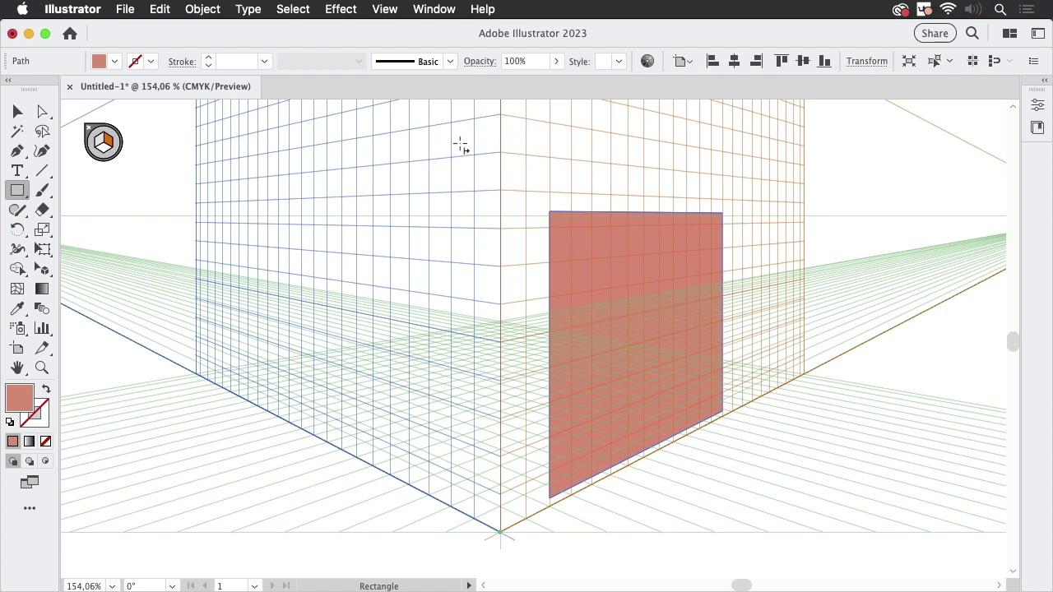
click(45, 271)
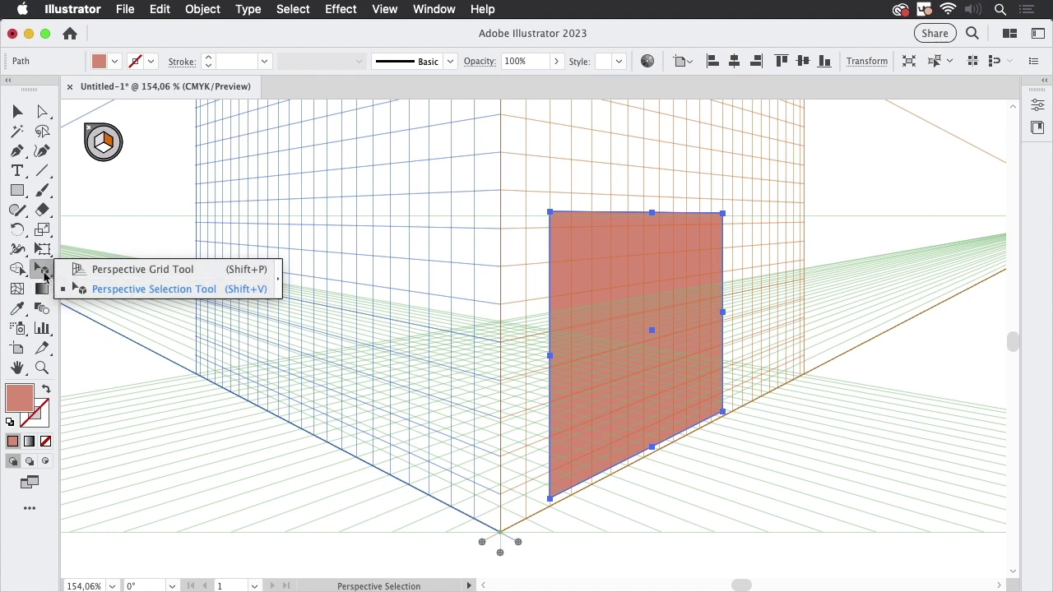
click(45, 273)
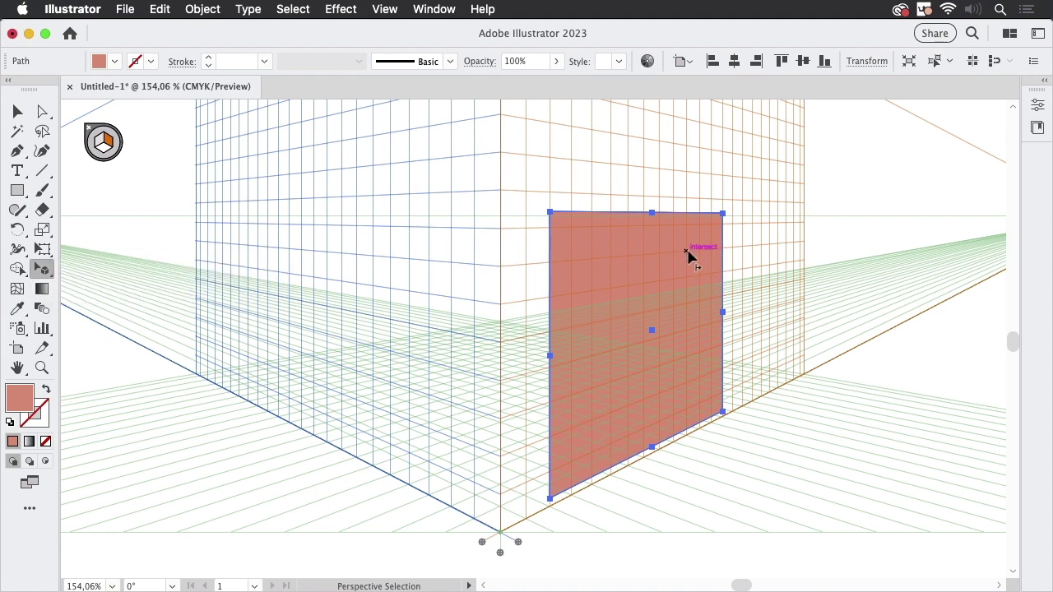
drag(688, 250, 702, 270)
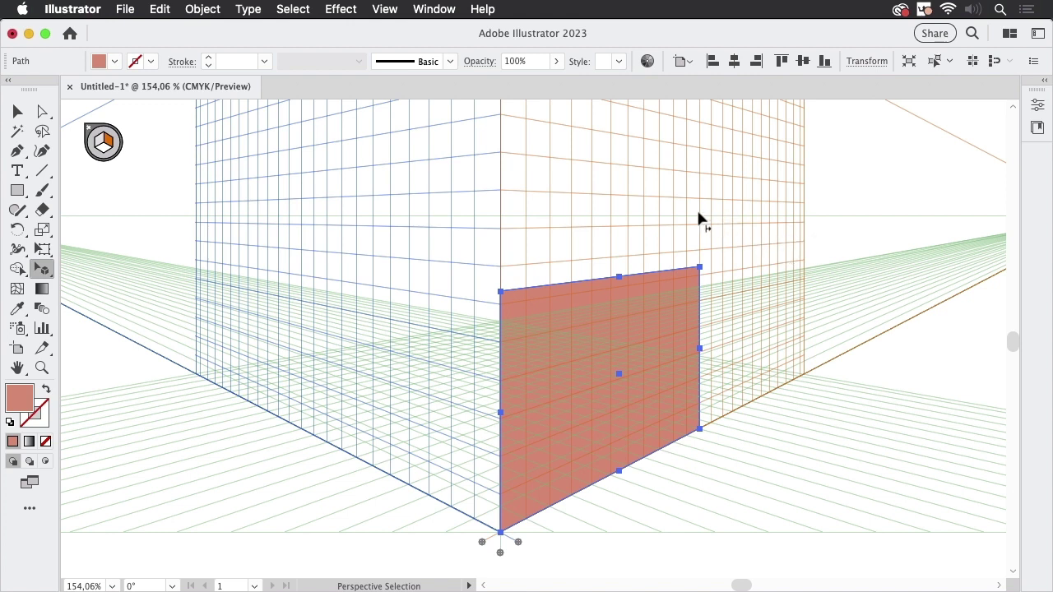
With no active perspective plane, draw a flat rectangle off-grid at the upper left
click(18, 191)
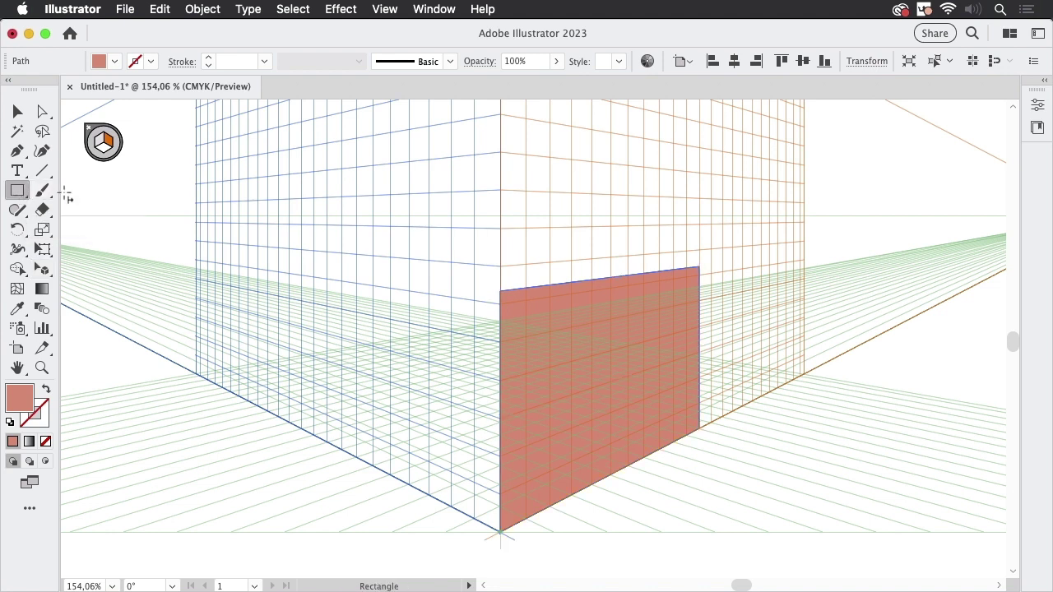
key(shift+v)
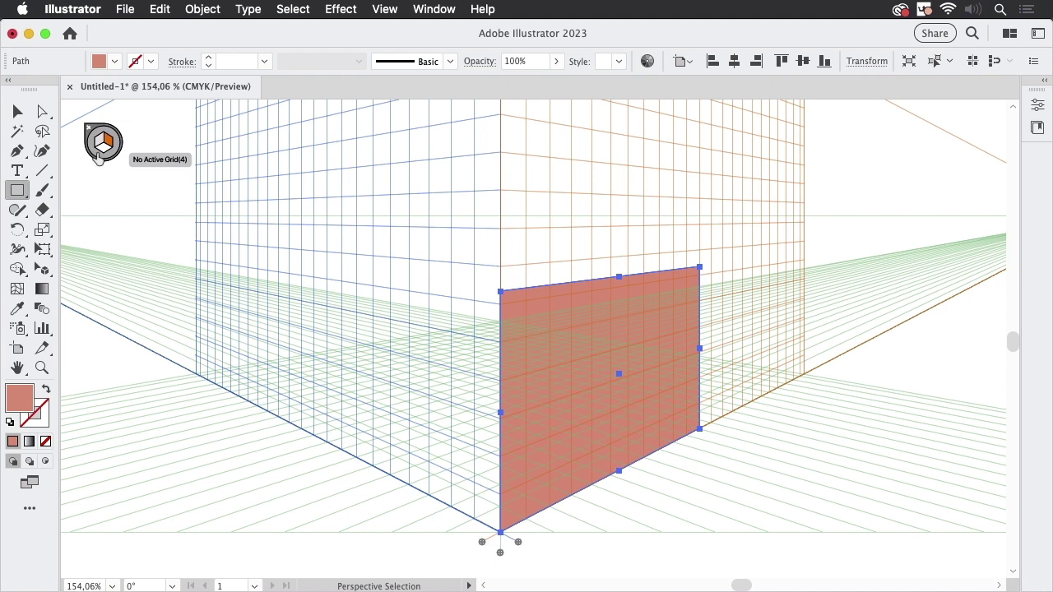
key(super+shift+a)
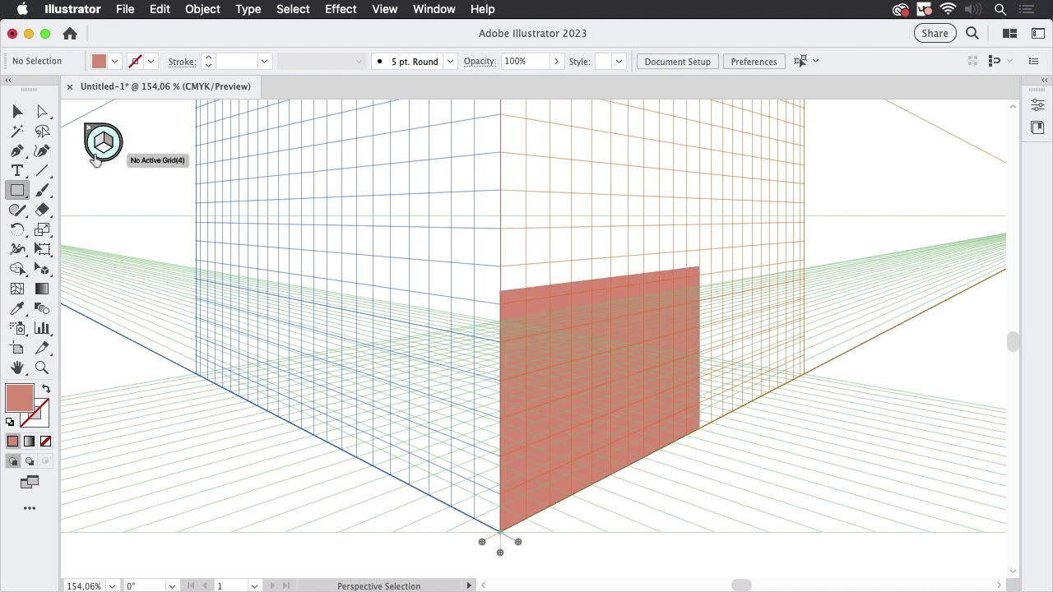
key(m)
key(4)
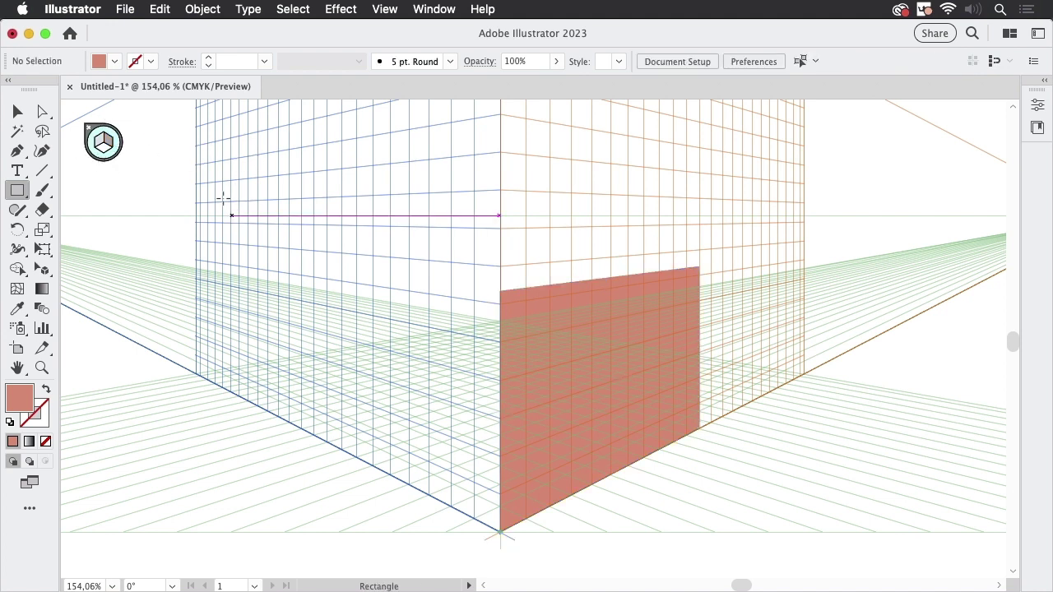
drag(138, 195, 322, 331)
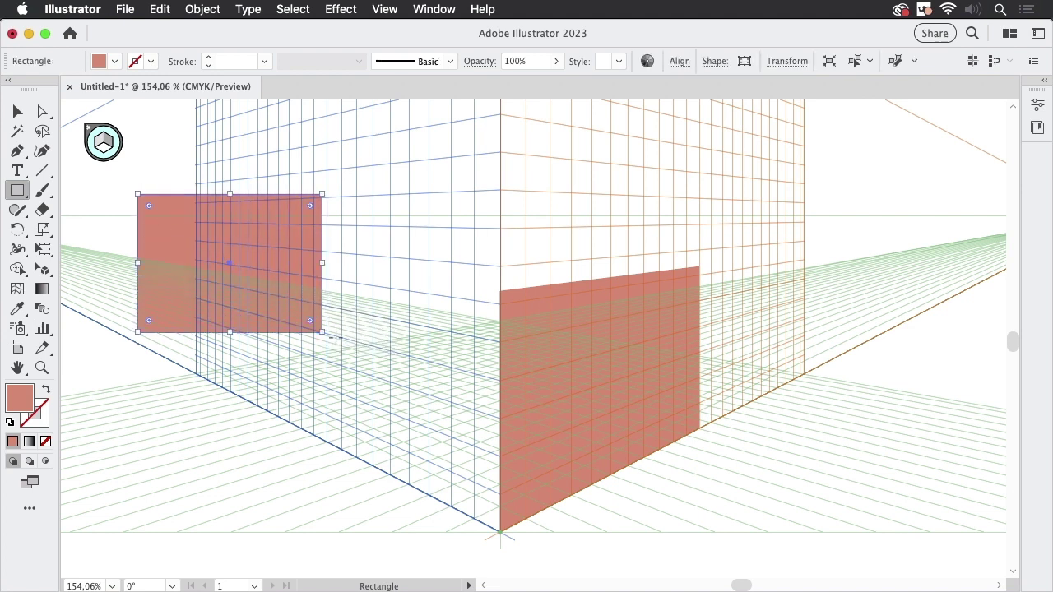
Rotate the rectangle about 20° counter-clockwise and move it onto the left perspective plane
click(19, 114)
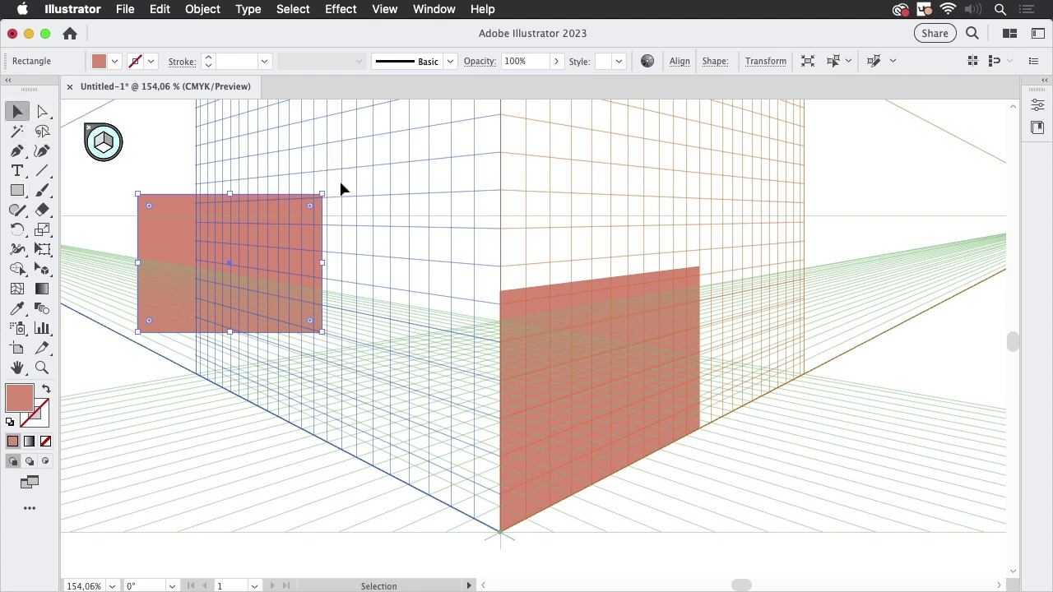
drag(321, 173, 328, 176)
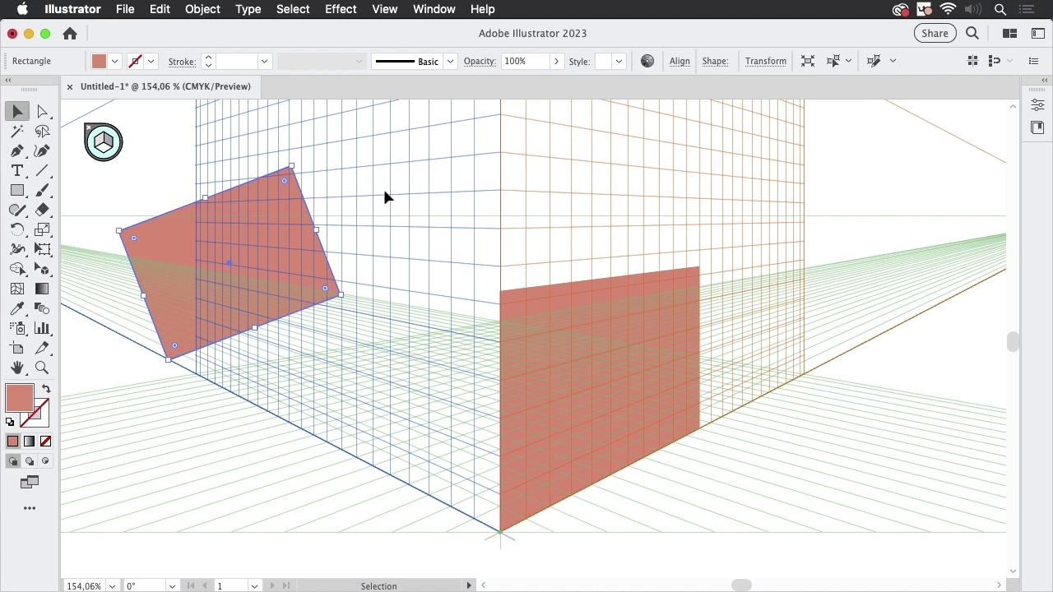
click(44, 277)
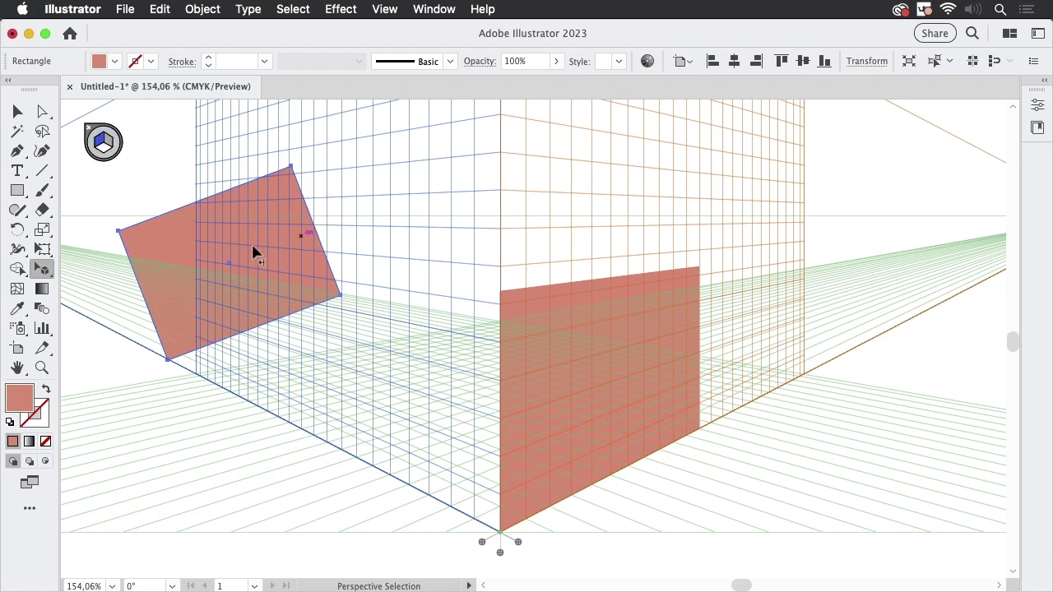
drag(190, 260, 427, 284)
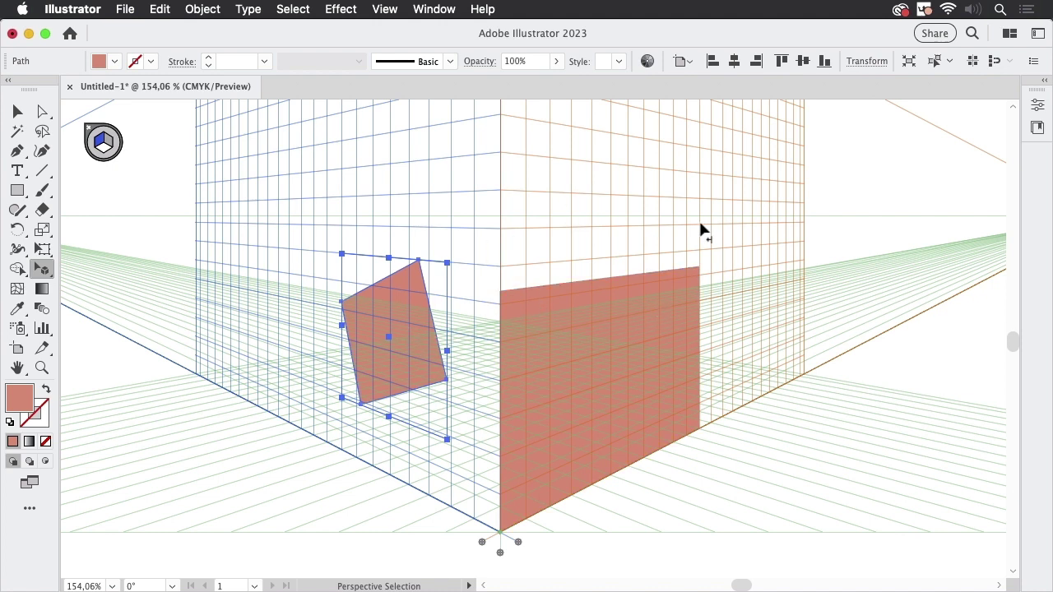
click(18, 190)
click(91, 155)
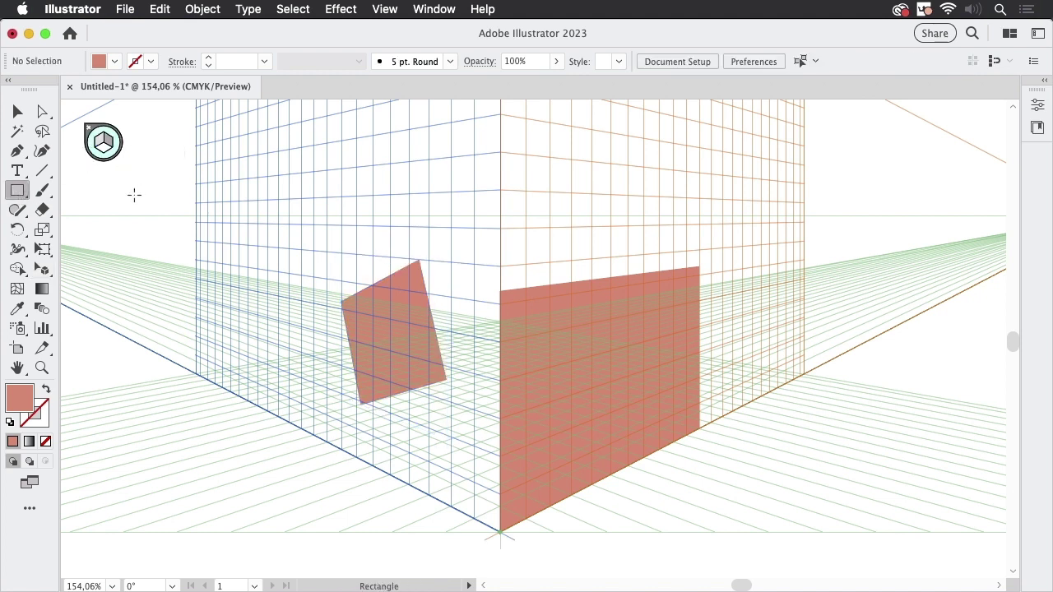
Draw another flat rectangle and save it in the Symbols panel as a symbol named 'Wall'
mouse_move(104, 196)
mouse_down()
mouse_move(233, 337)
mouse_move(305, 324)
mouse_up()
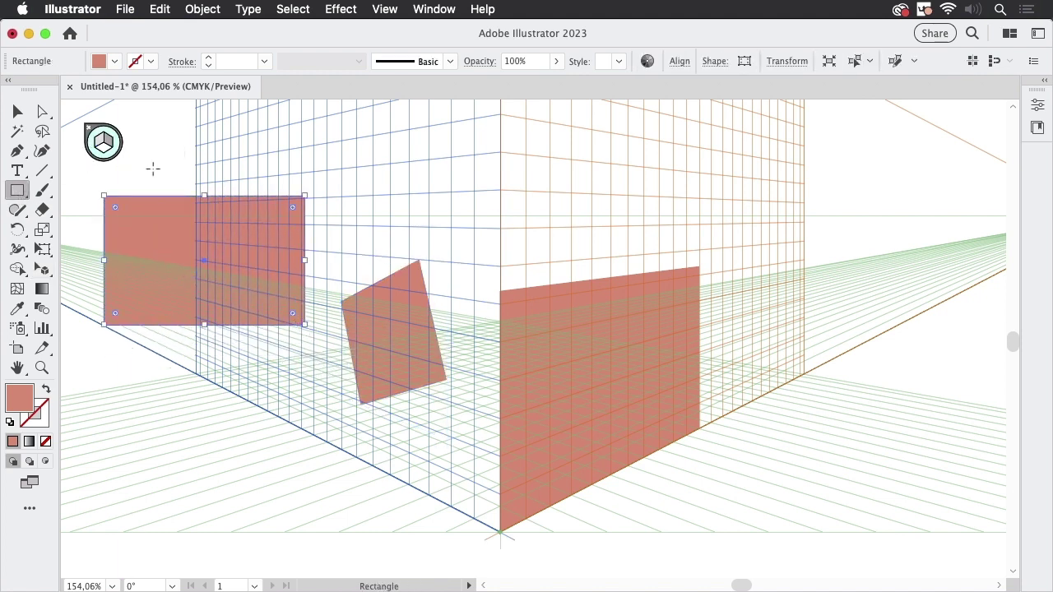
key(v)
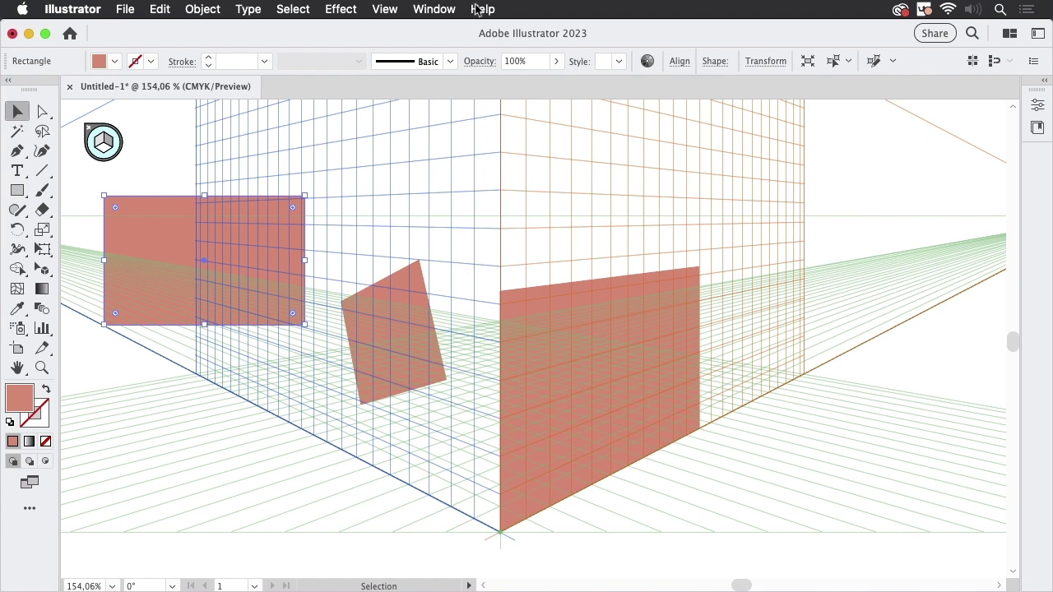
click(441, 10)
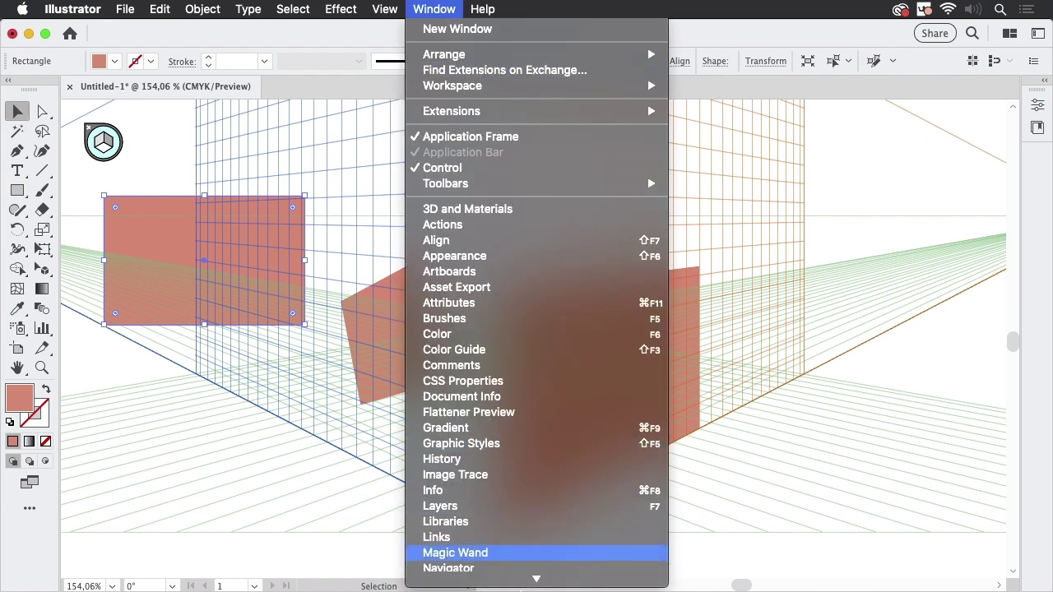
mouse_move(522, 582)
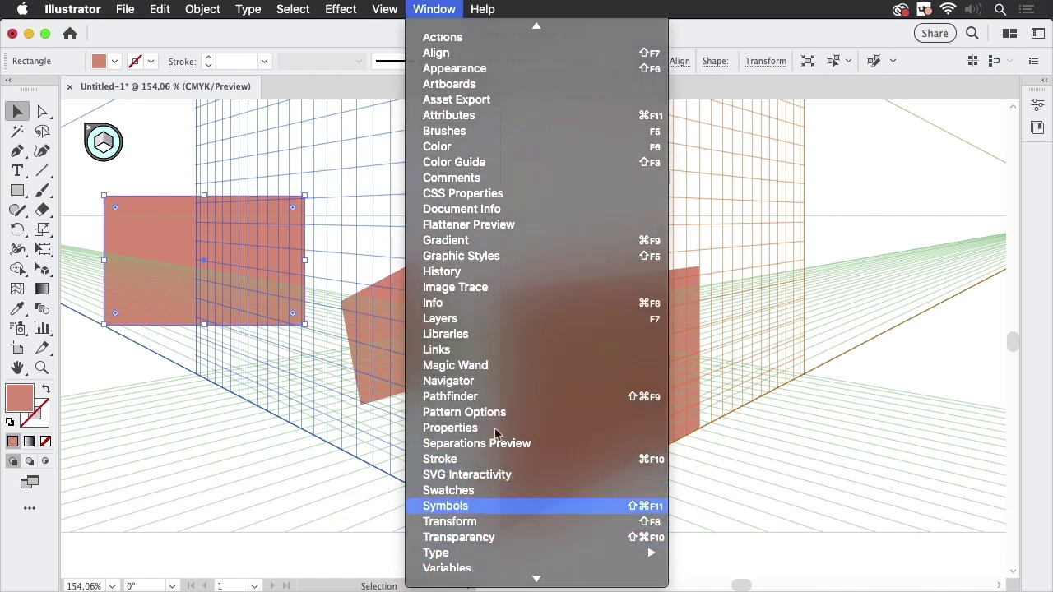
click(451, 504)
drag(153, 247, 841, 228)
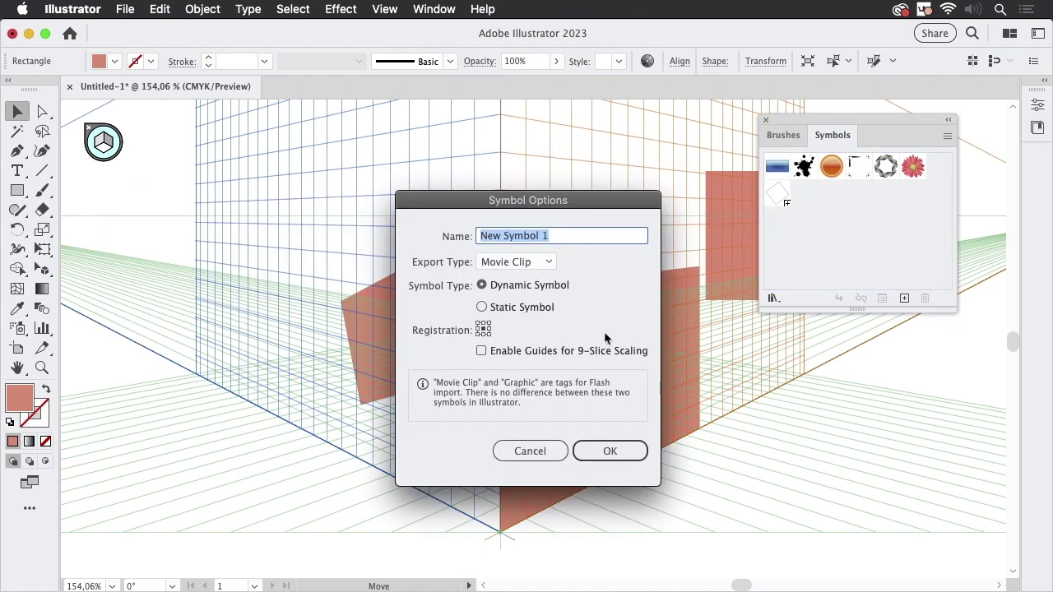
text(Wall)
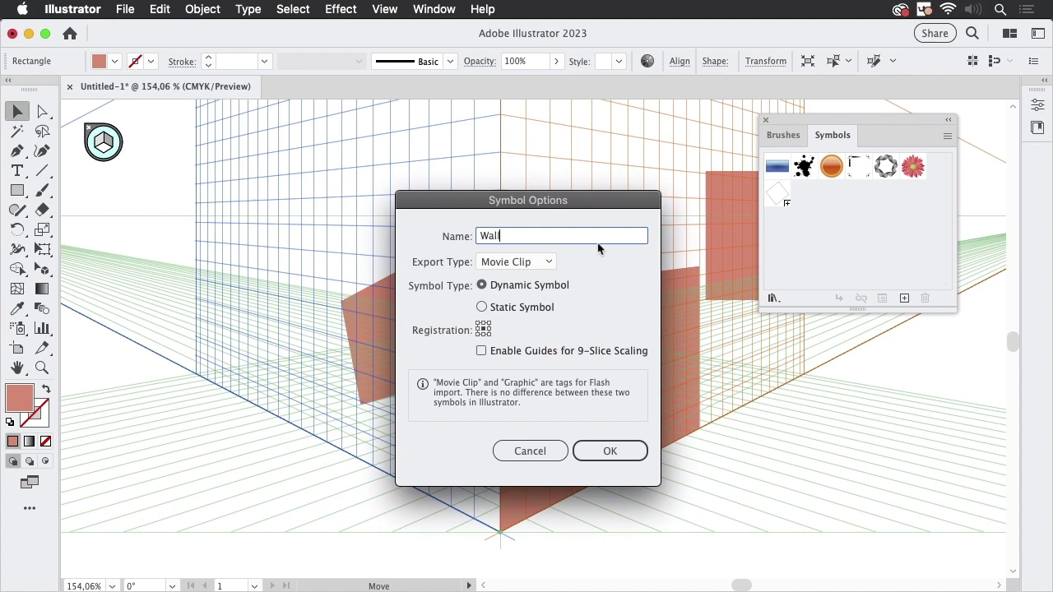
key(Return)
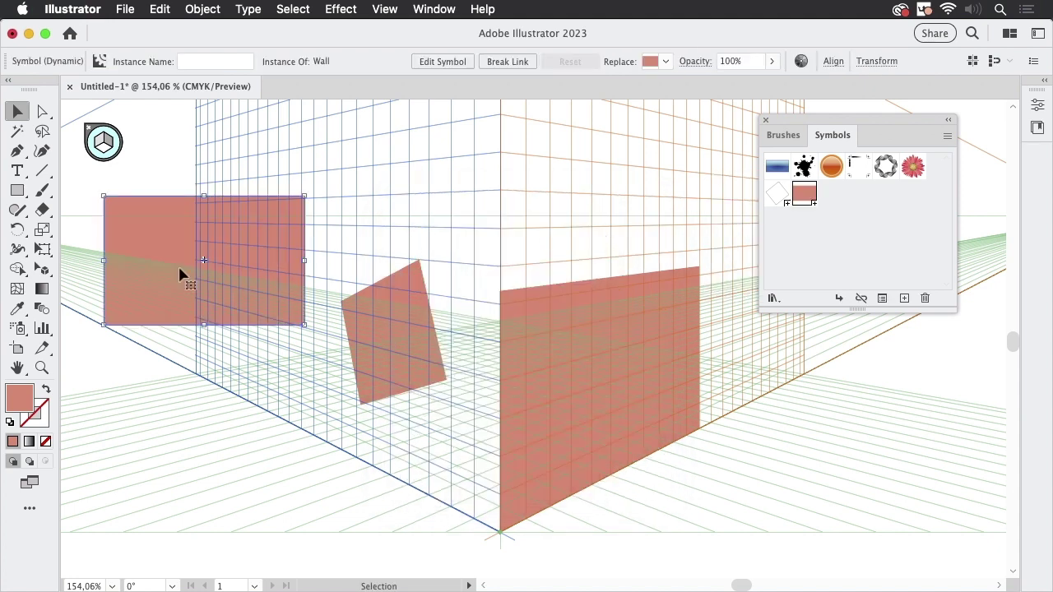
Place the Wall symbol onto the active left perspective plane
click(42, 269)
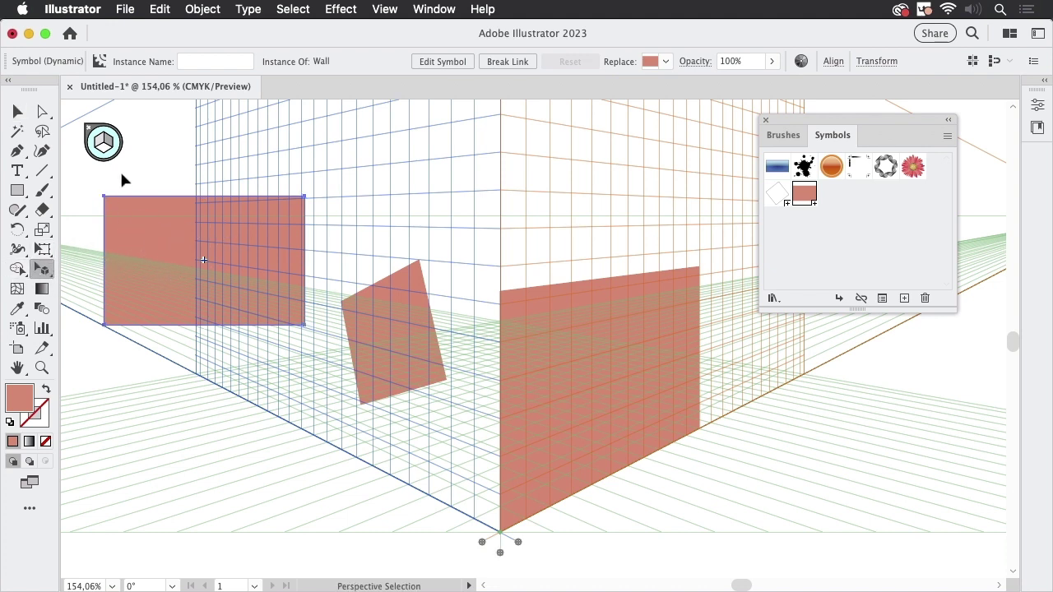
click(97, 145)
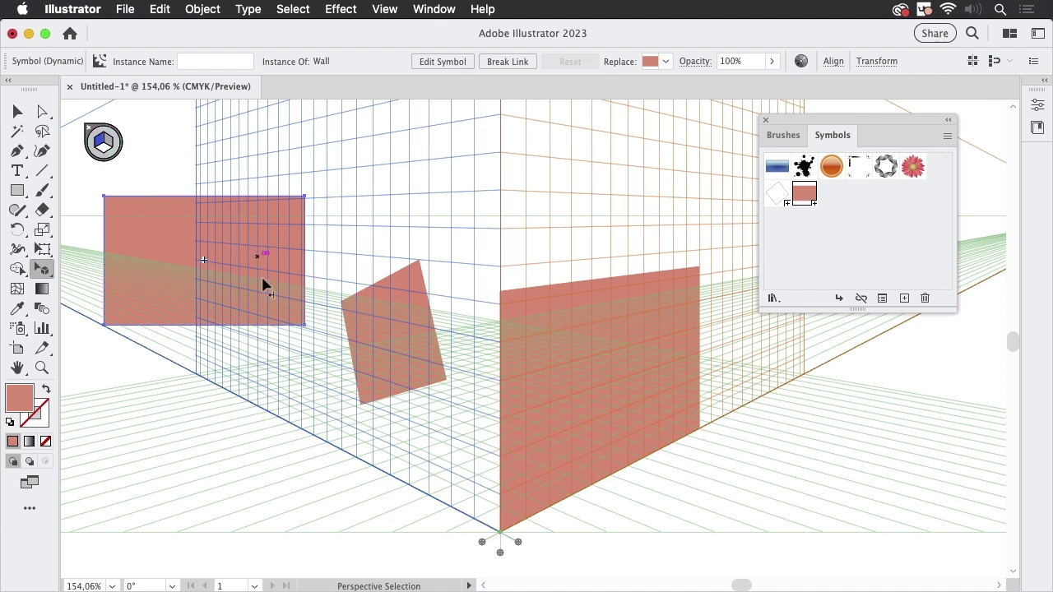
drag(258, 296, 350, 219)
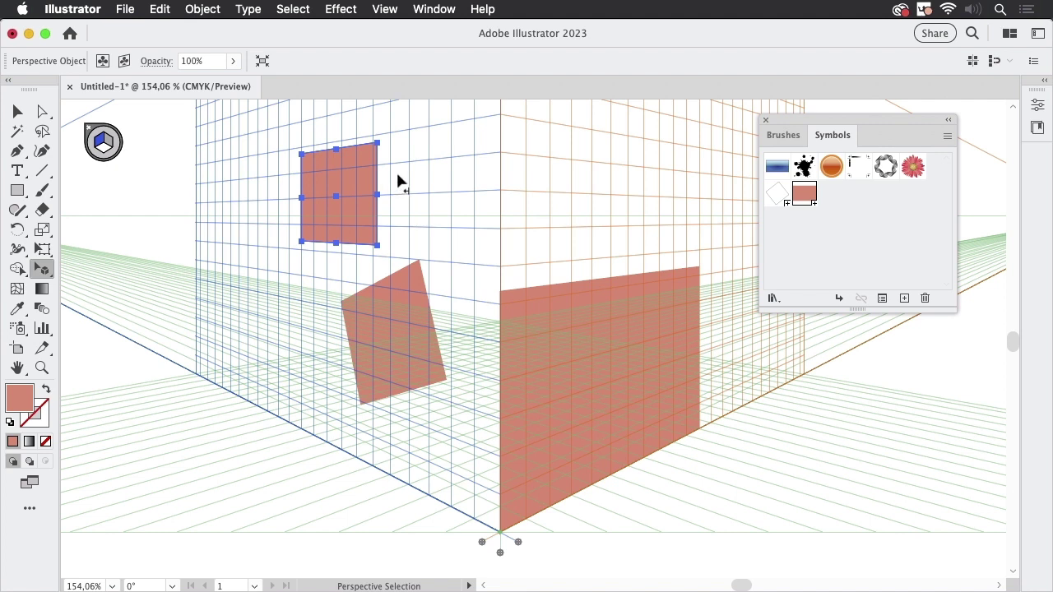
Edit the Wall symbol definition and rotate its rectangle counter-clockwise so the instance tilts
click(17, 111)
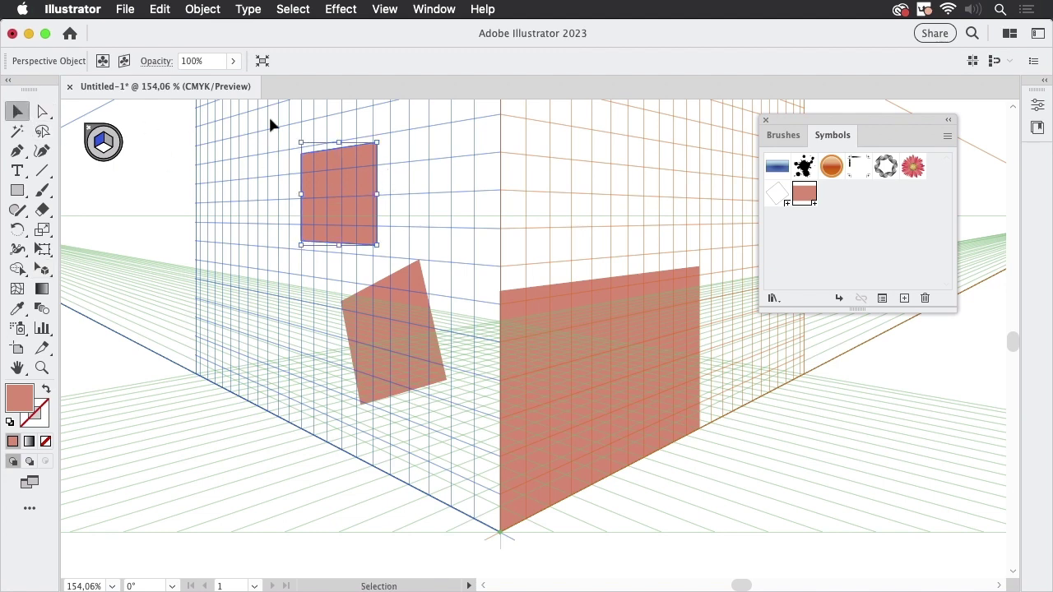
double_click(355, 186)
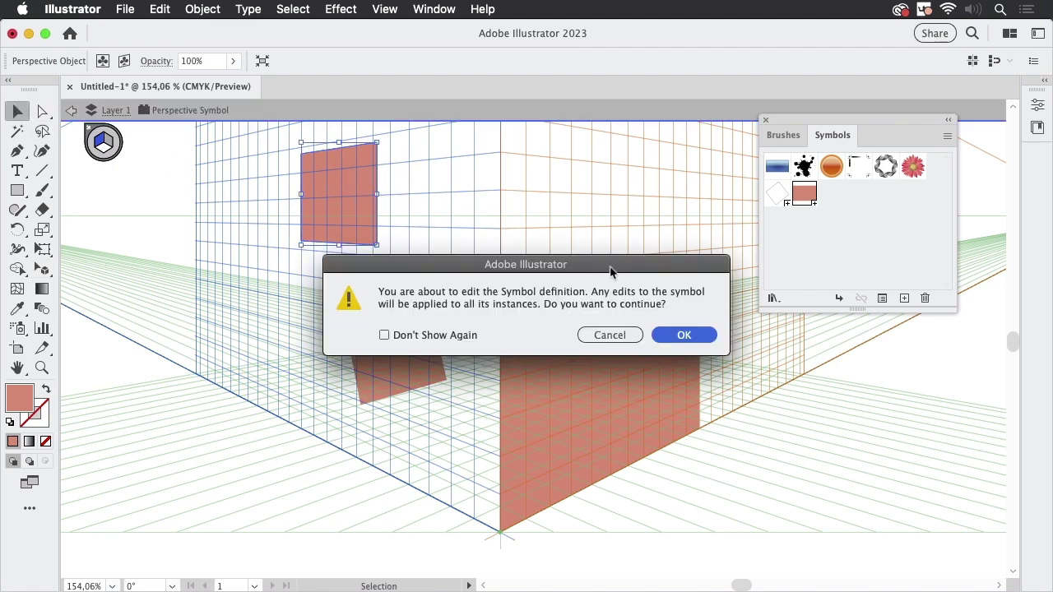
click(681, 335)
key(space)
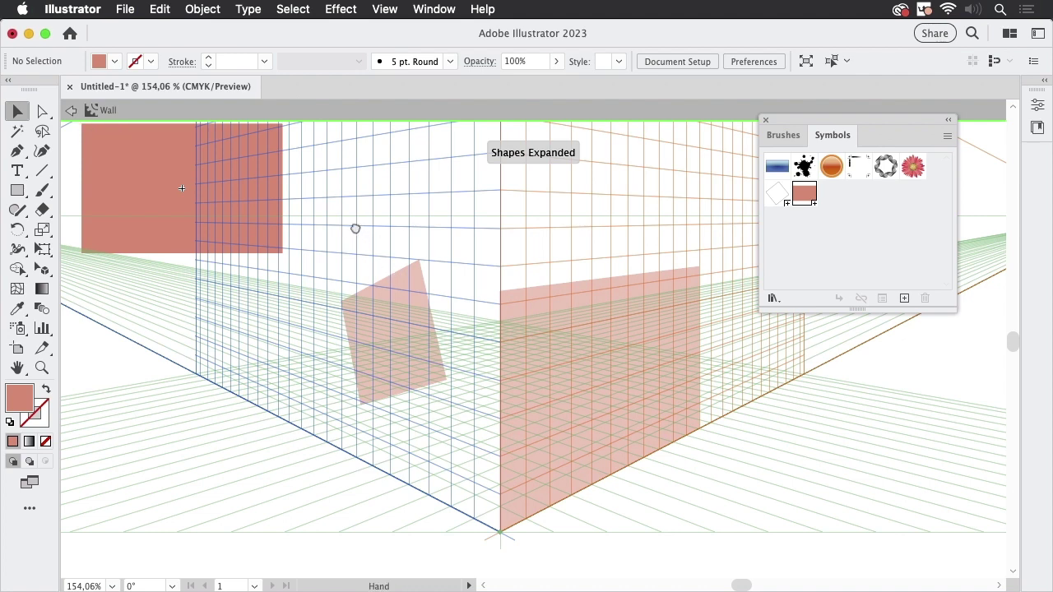
drag(354, 228, 470, 282)
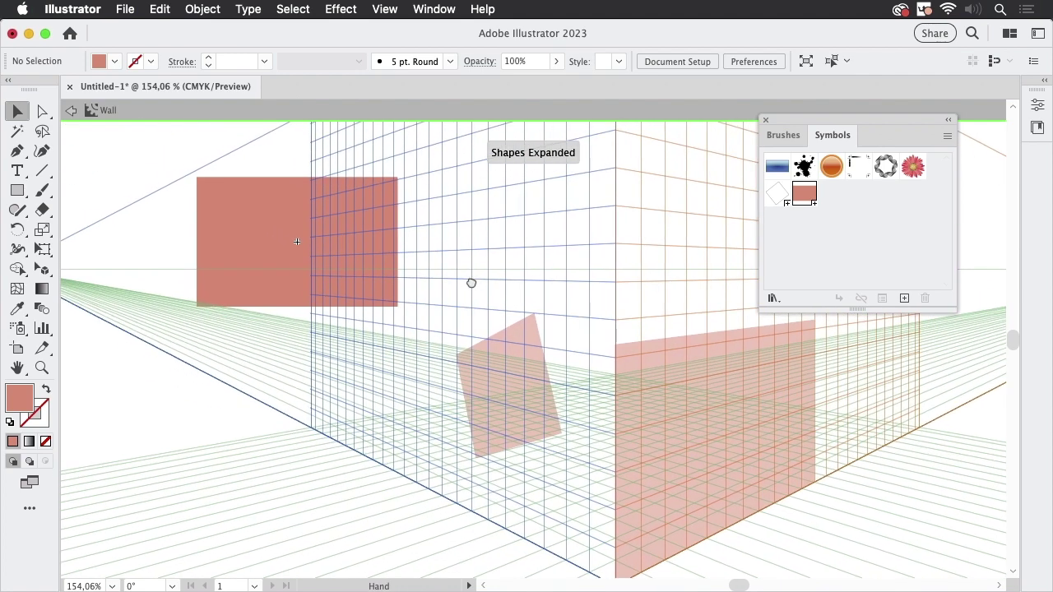
click(270, 282)
drag(402, 309, 424, 260)
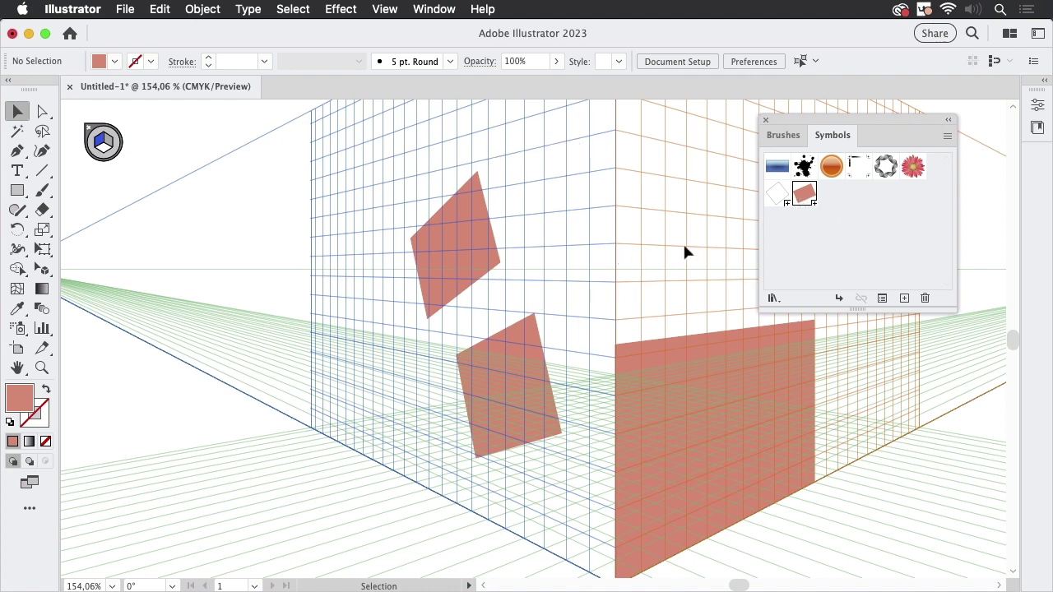
Move the upper tilted piece down against the lower one, then delete the right-plane rectangle
key(space)
drag(679, 242, 485, 225)
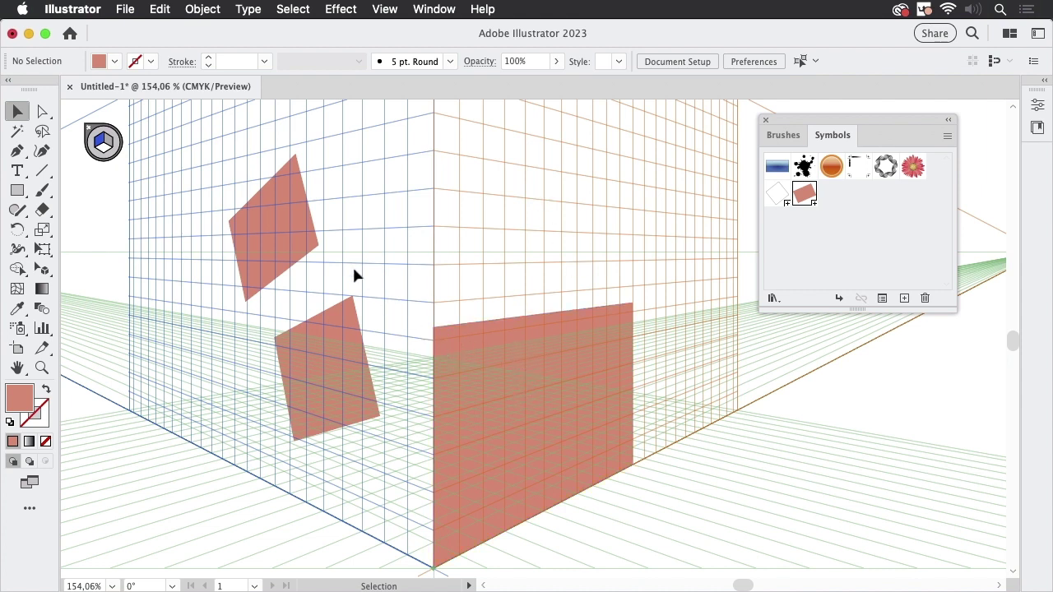
click(282, 238)
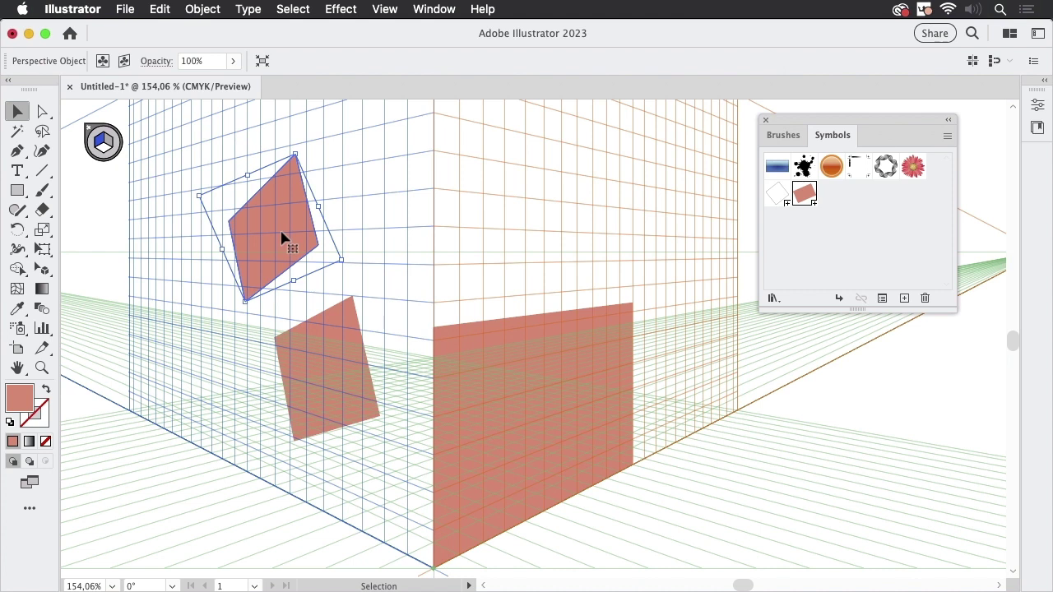
click(42, 269)
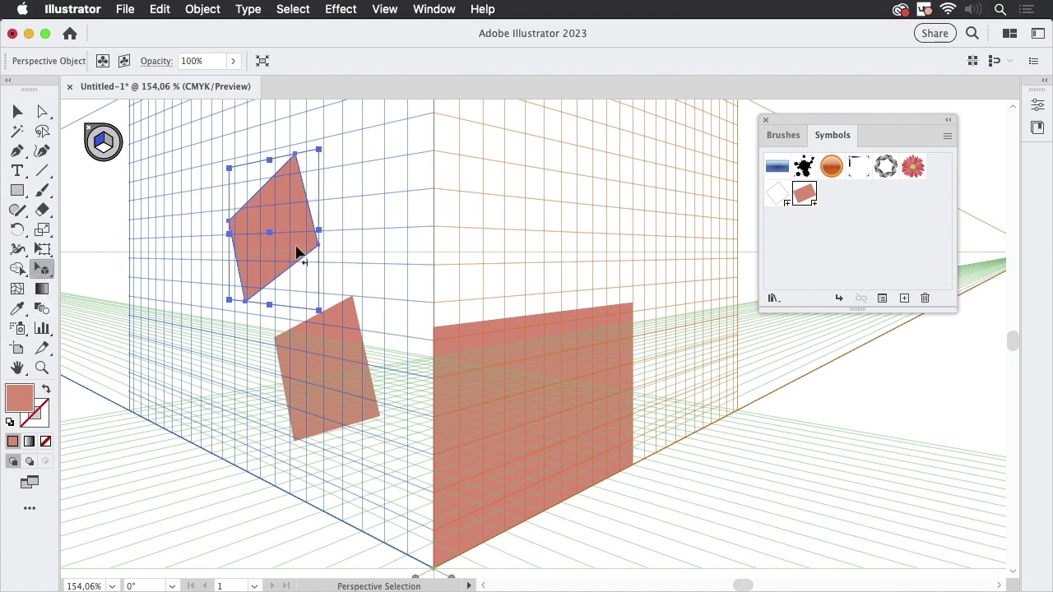
drag(298, 254, 303, 330)
click(550, 329)
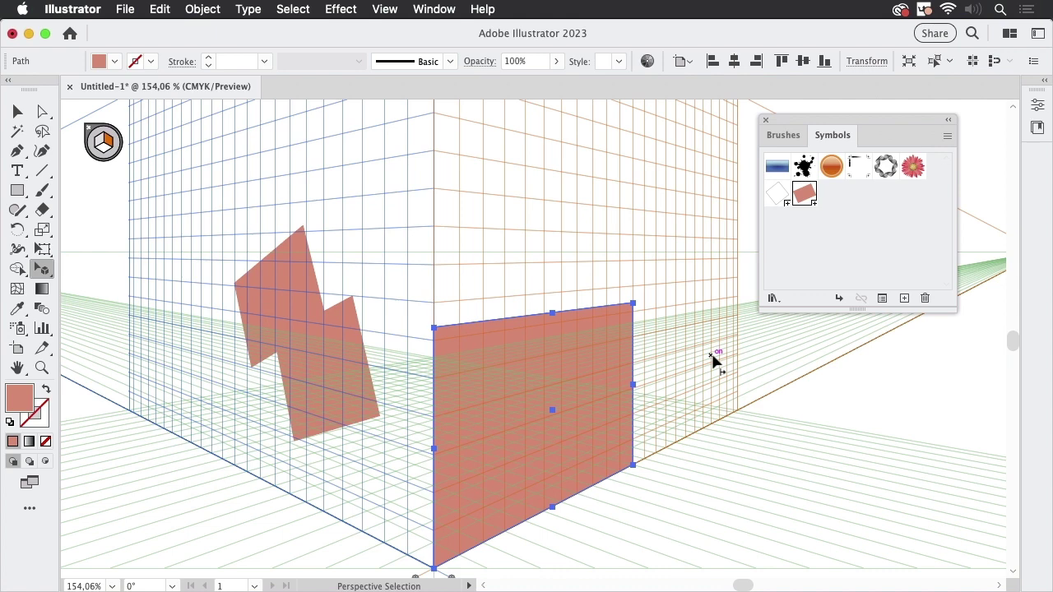
key(Delete)
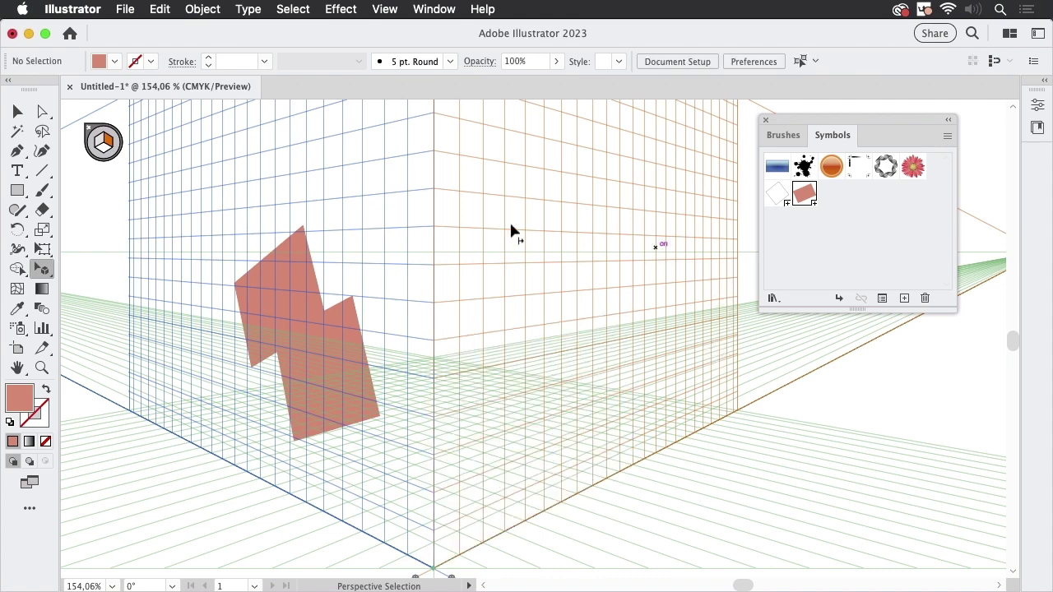
Draw an off-grid rectangle right of the corner and raise a top-middle anchor into a gable peak
key(4)
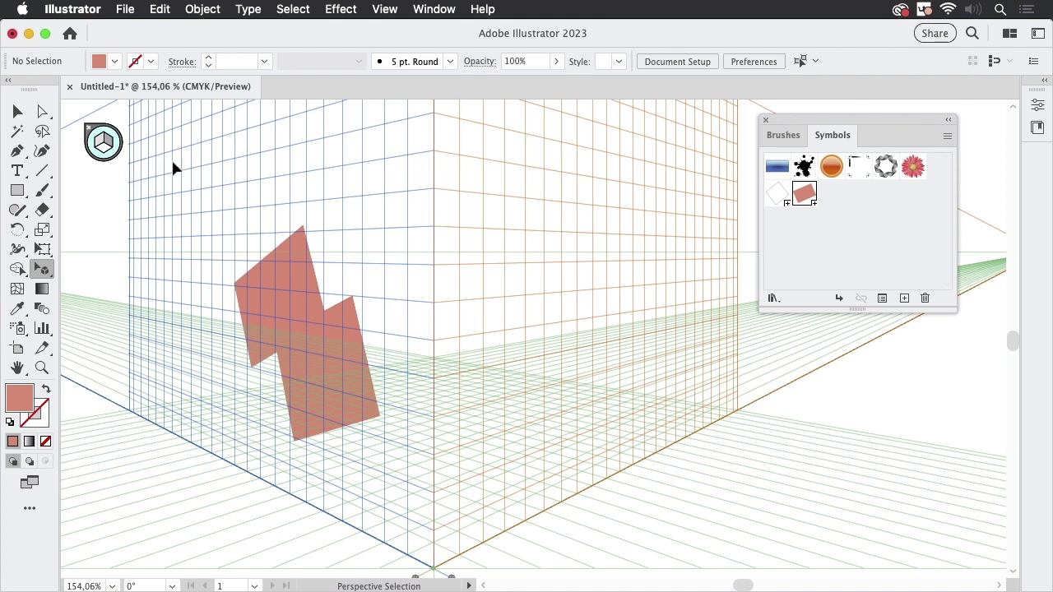
click(17, 190)
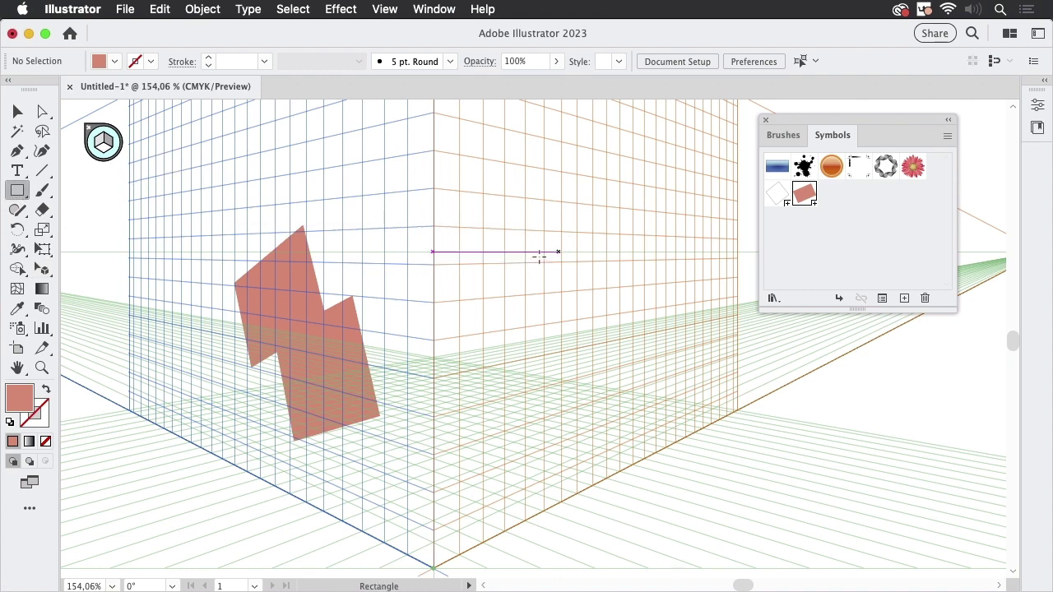
drag(533, 256, 659, 350)
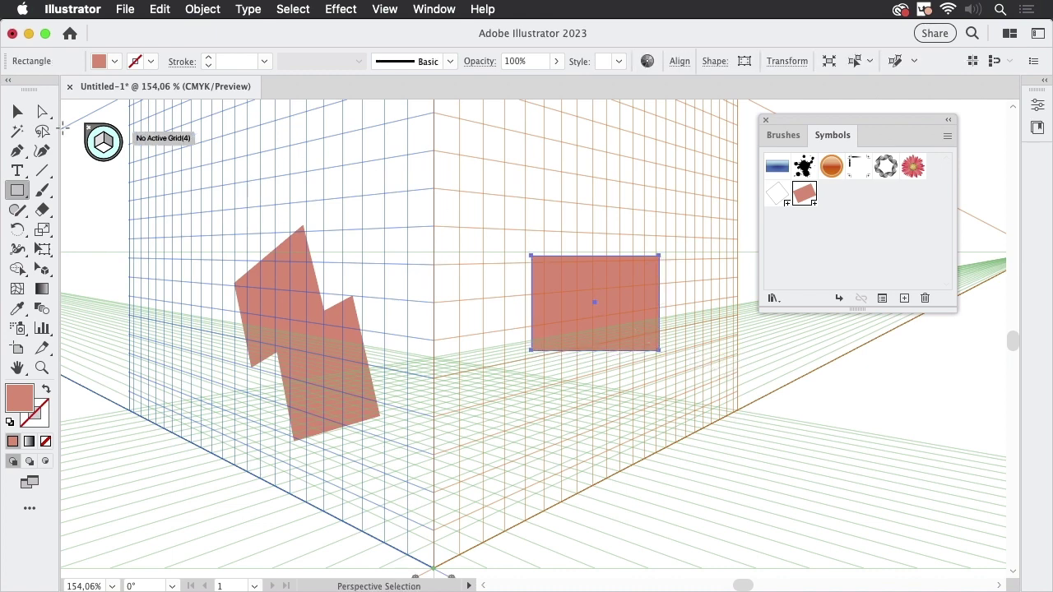
click(17, 151)
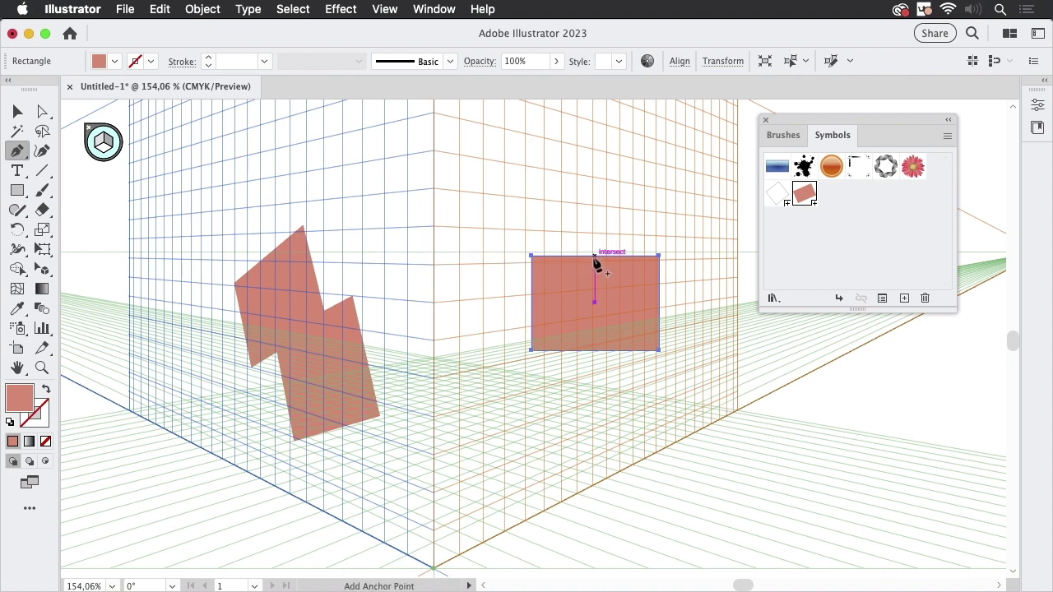
click(594, 257)
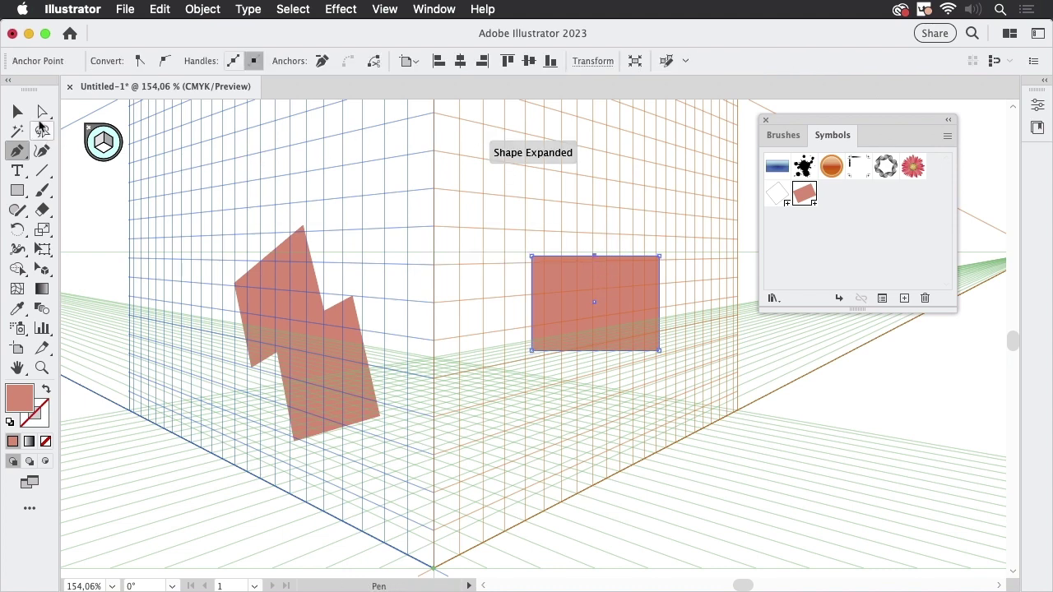
key(a)
drag(594, 257, 604, 207)
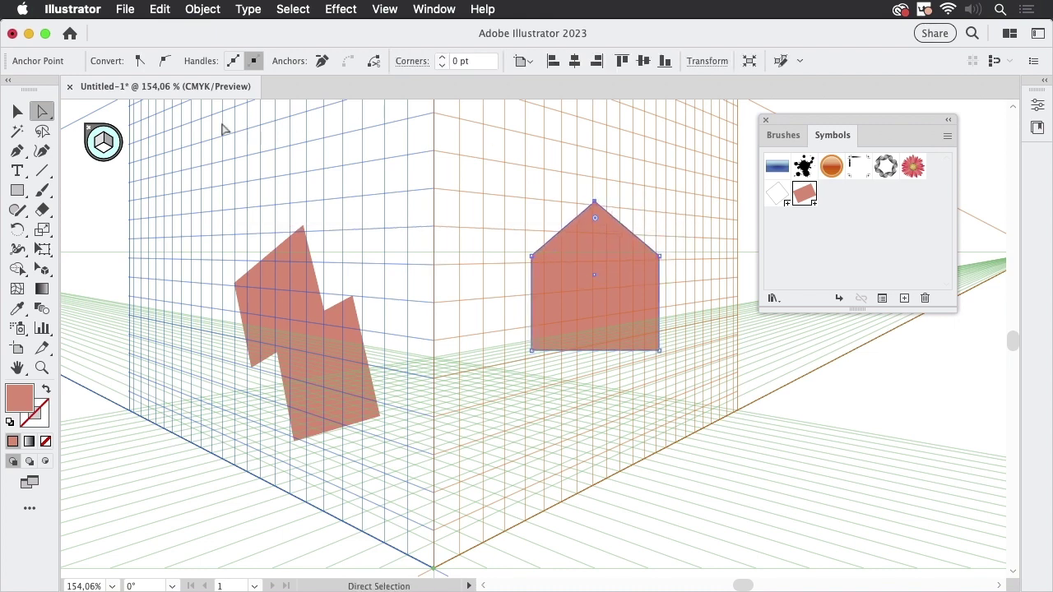
click(18, 113)
click(479, 157)
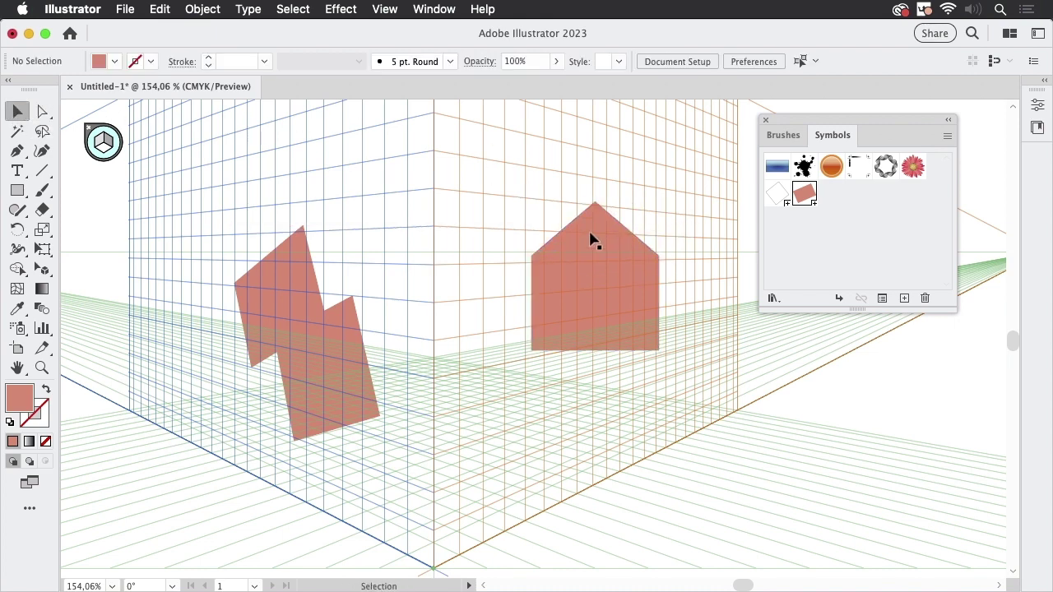
click(598, 244)
click(42, 269)
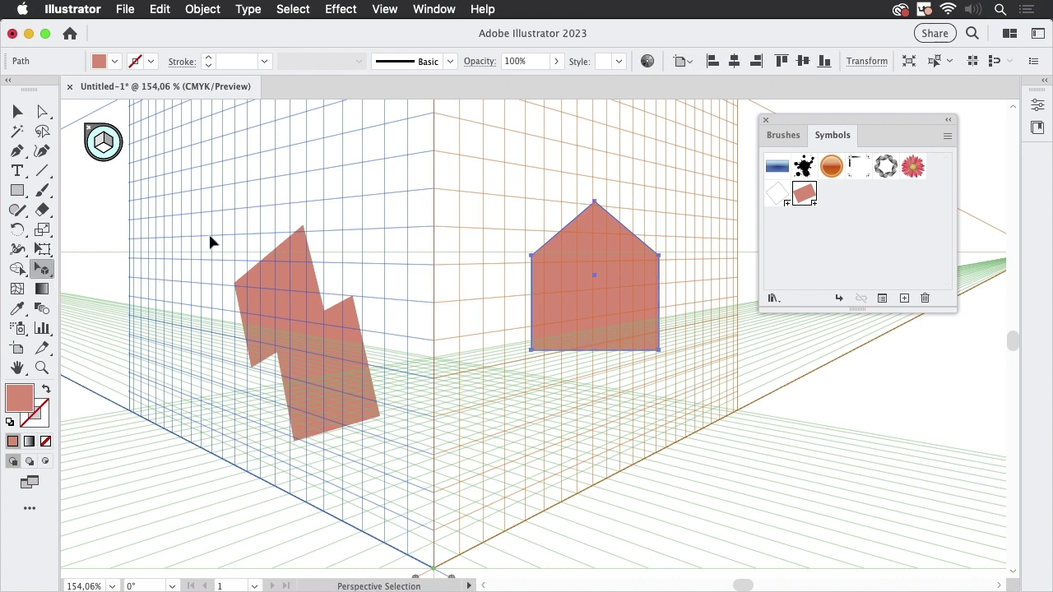
Attach the gable shape to the right plane and slide the tilted rectangle far left along the left plane
click(109, 144)
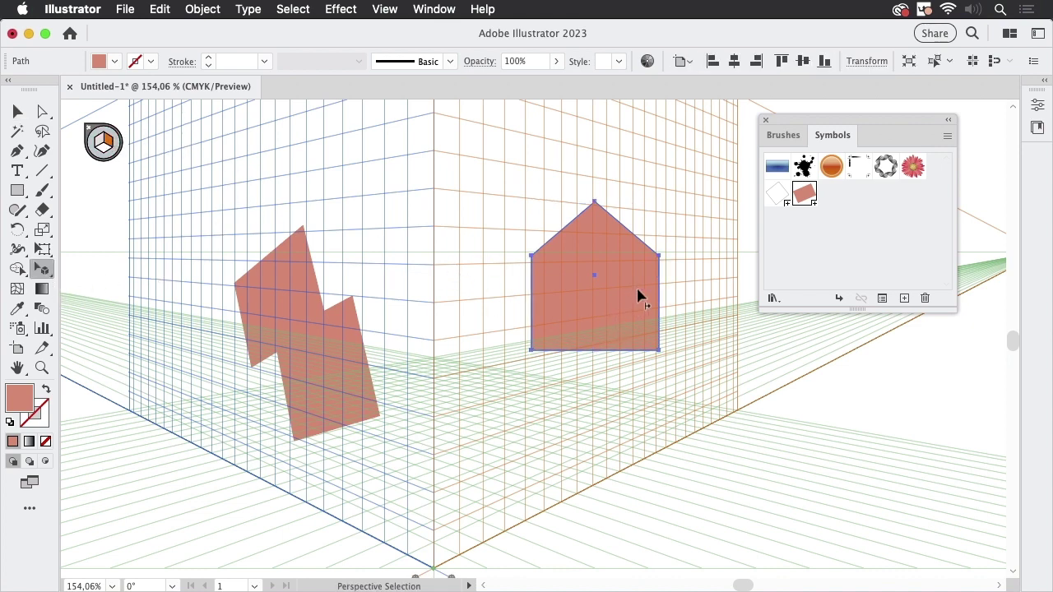
drag(639, 296, 493, 488)
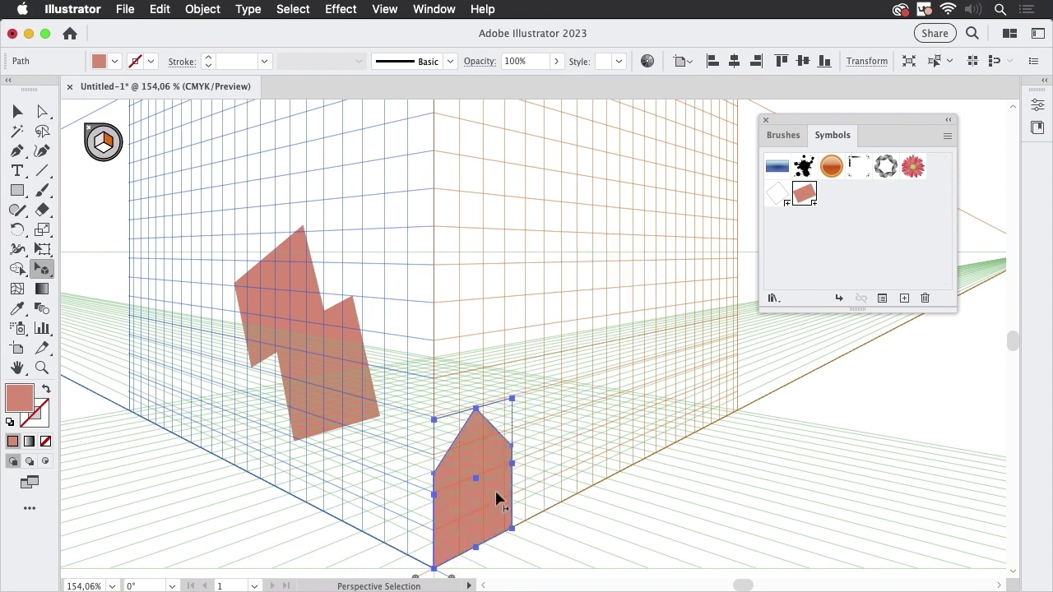
scroll(623, 414, down, 5)
scroll(623, 414, left, 4)
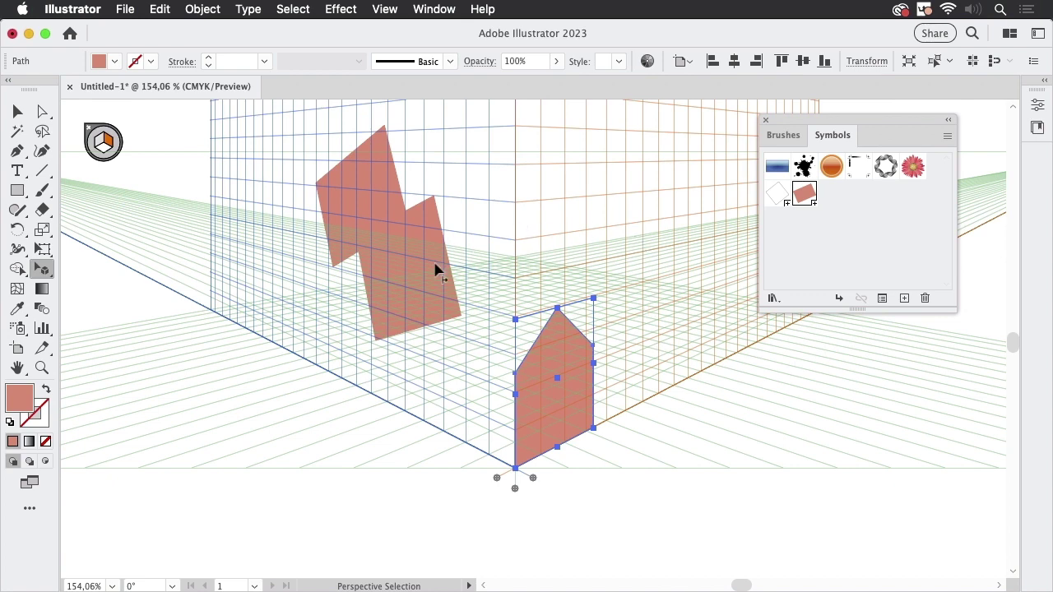
click(405, 297)
drag(422, 306, 226, 201)
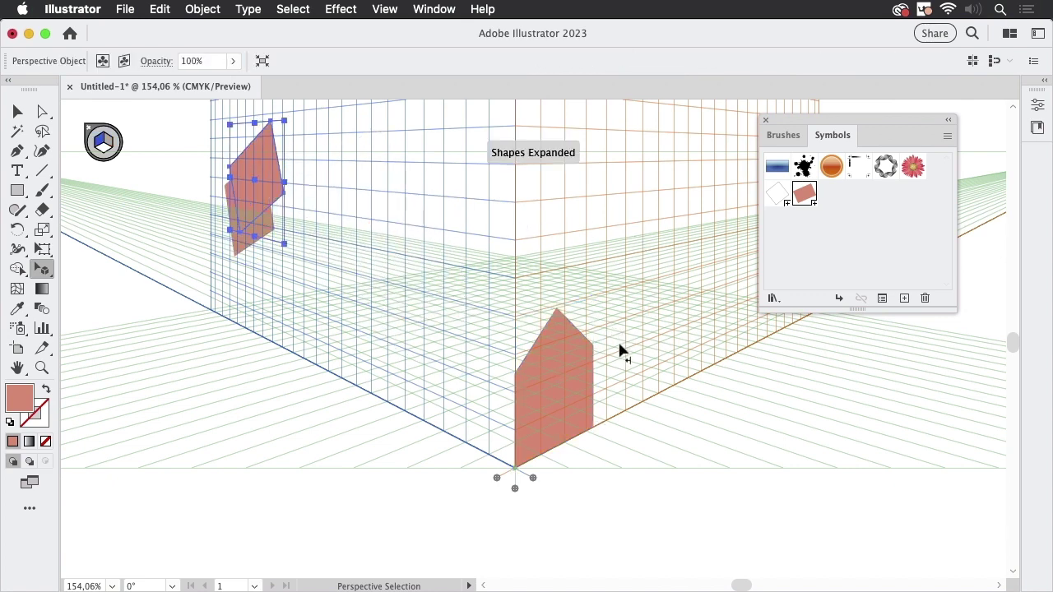
click(685, 334)
scroll(650, 322, up, 2)
scroll(650, 323, right, 4)
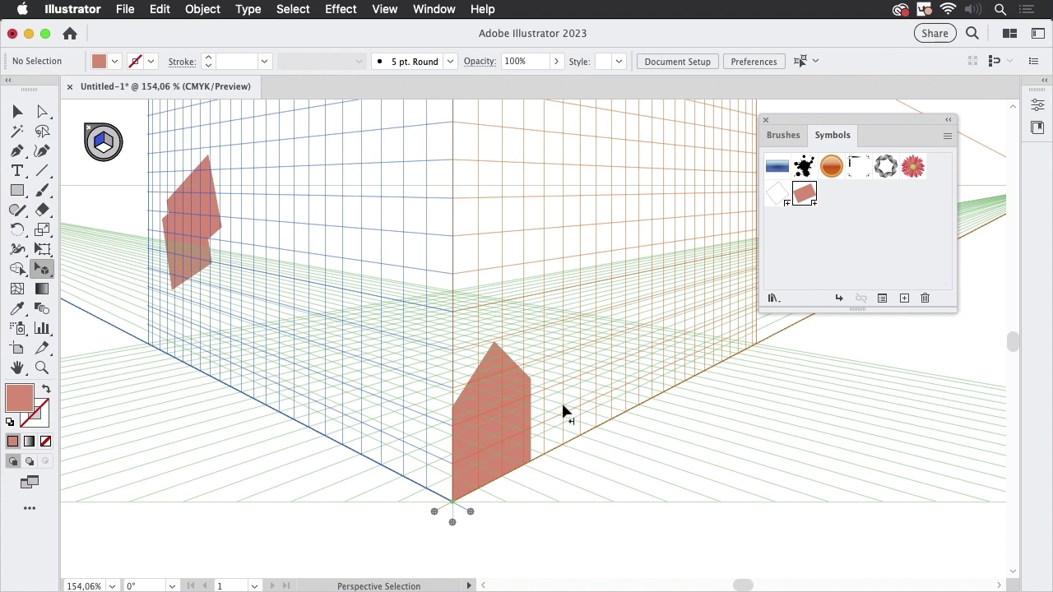
click(495, 436)
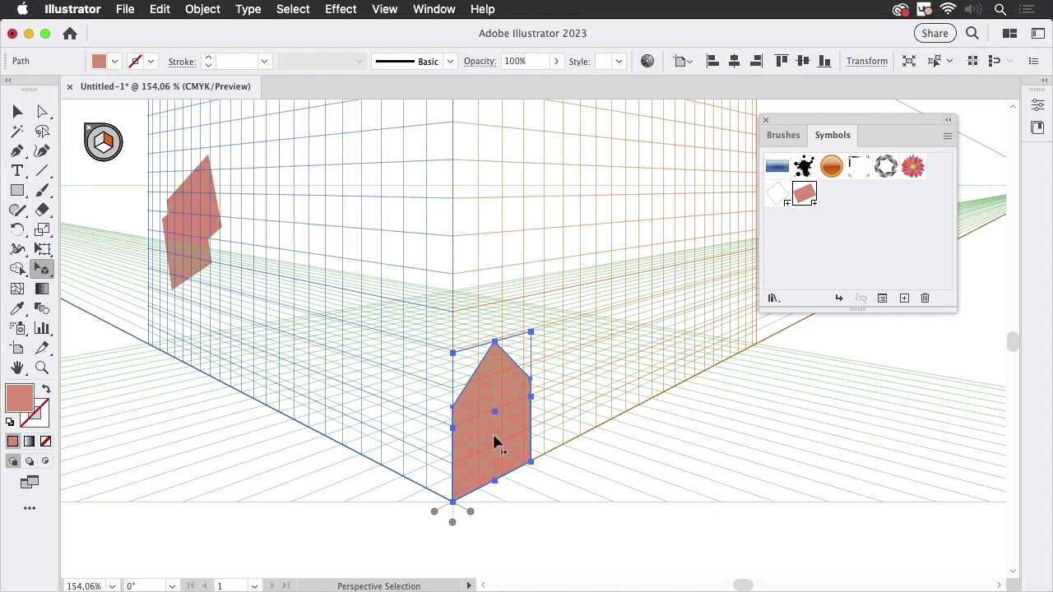
Alt-drag the gable-topped wall onto the left perspective plane to duplicate it there
drag(494, 442, 383, 385)
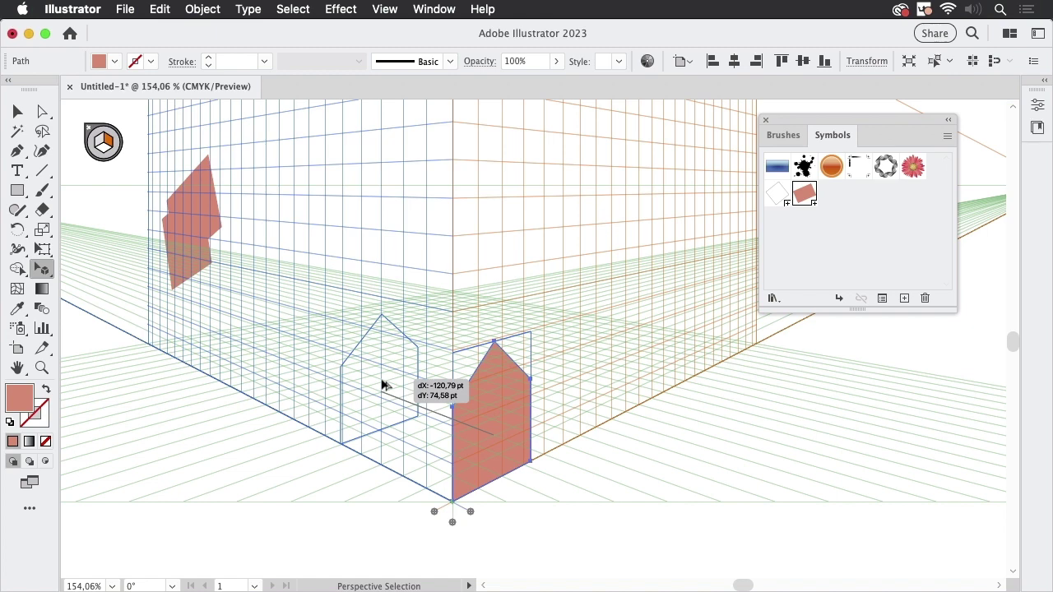
drag(382, 386, 382, 386)
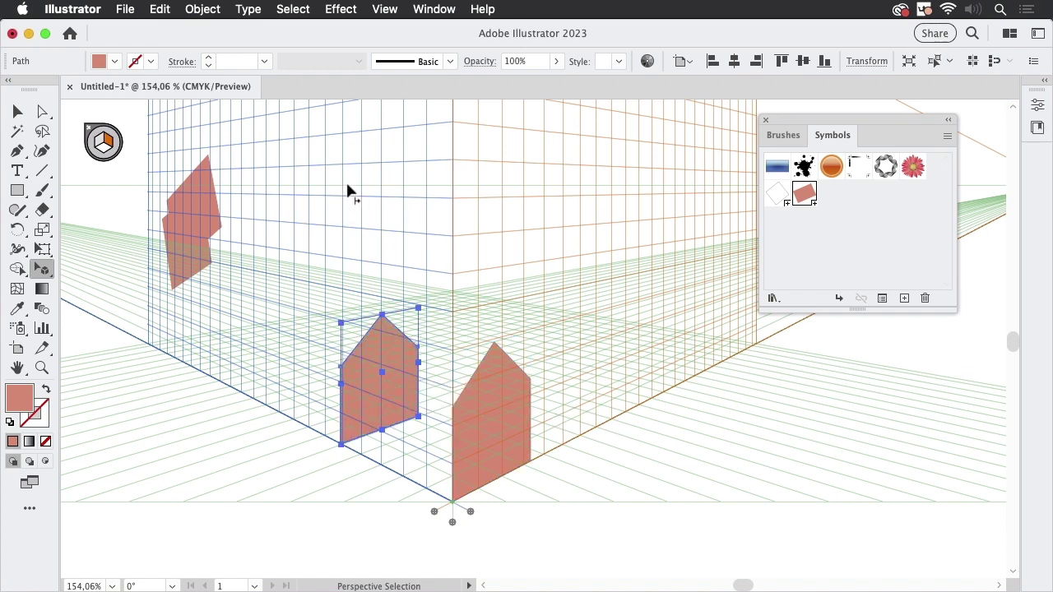
Draw a rectangle on the left plane from the grid origin, undoing a trial move of it
click(18, 192)
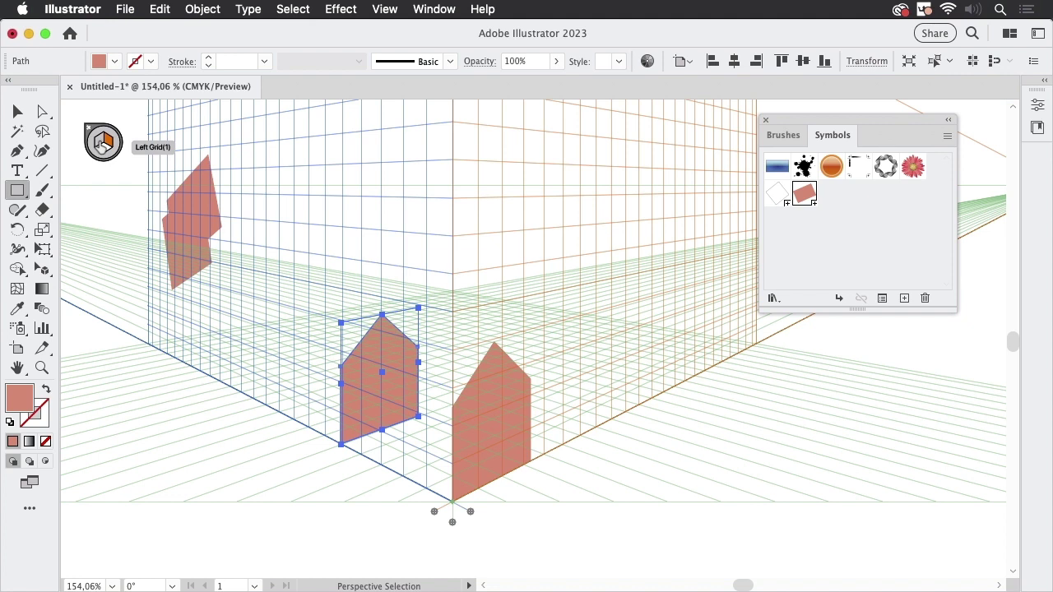
click(102, 143)
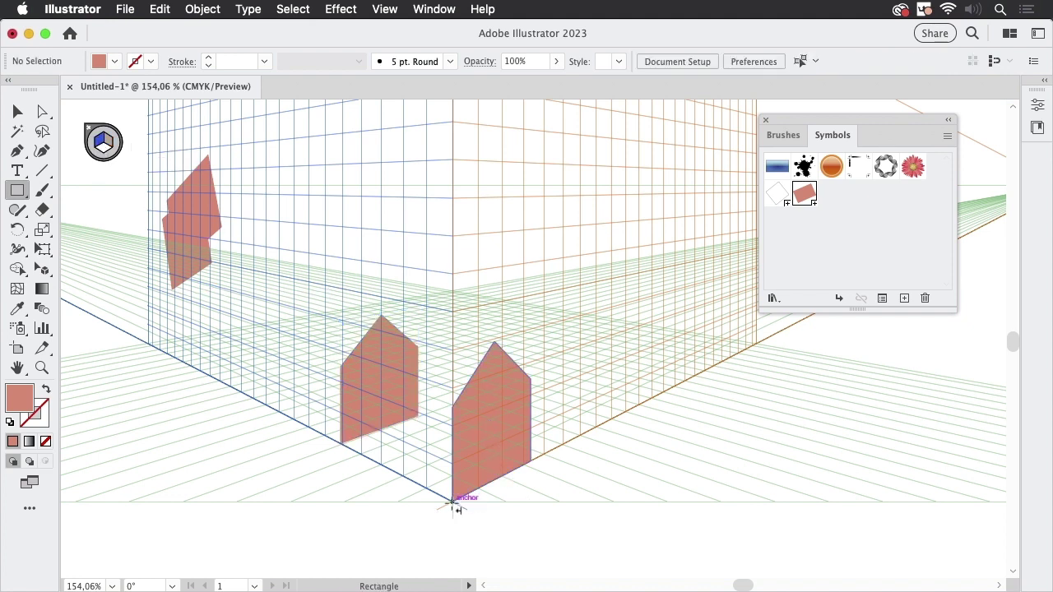
drag(453, 504, 342, 369)
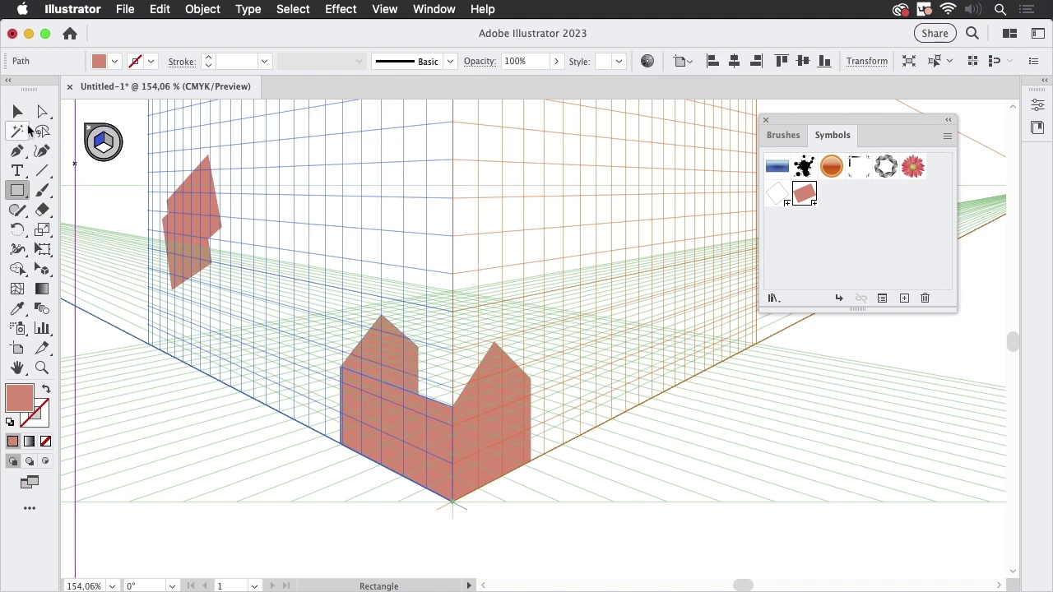
click(42, 269)
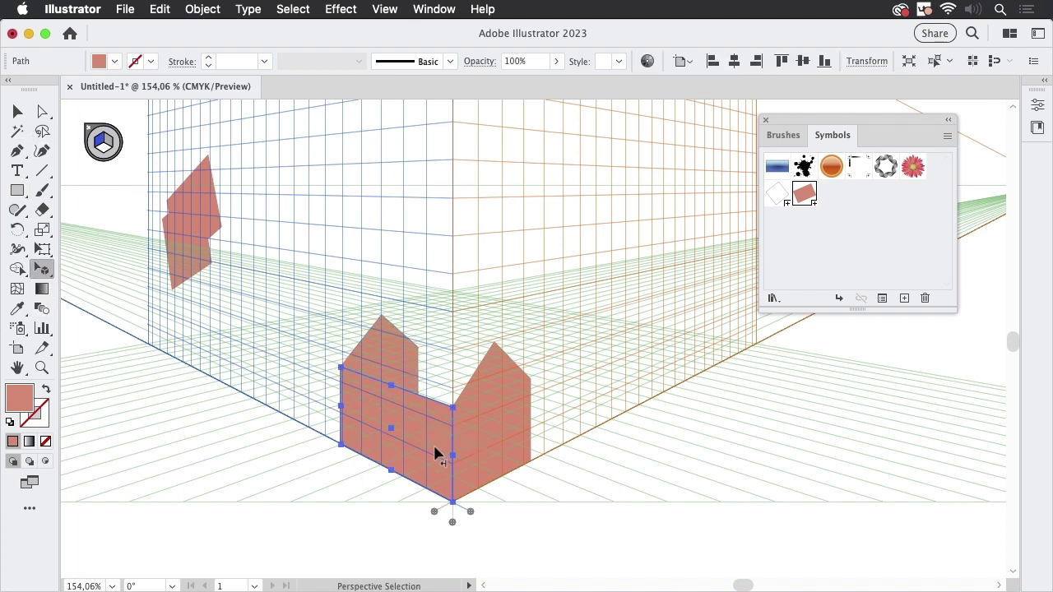
drag(435, 454, 255, 325)
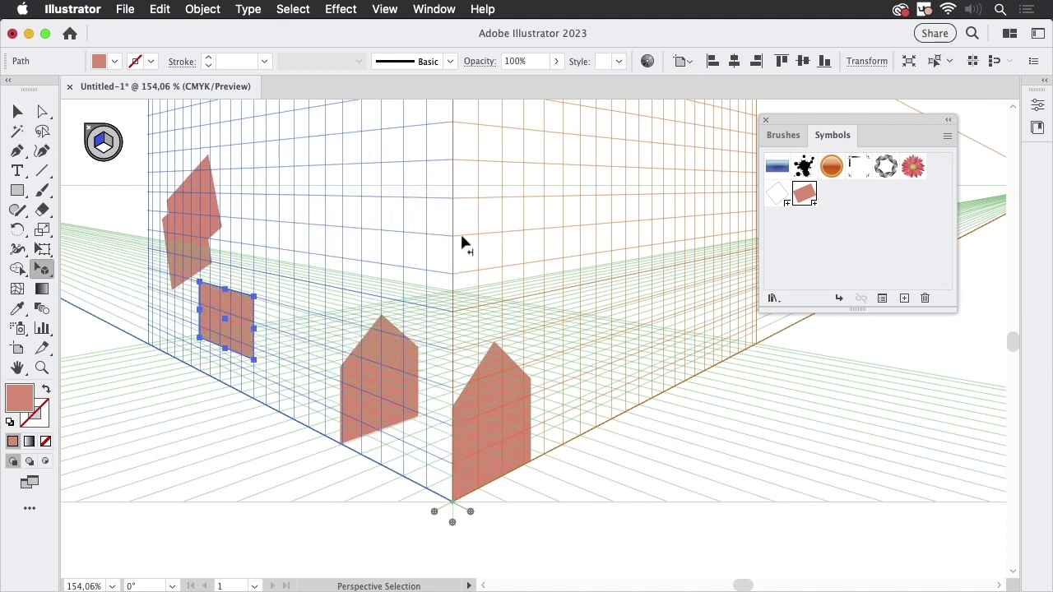
key(ctrl+z)
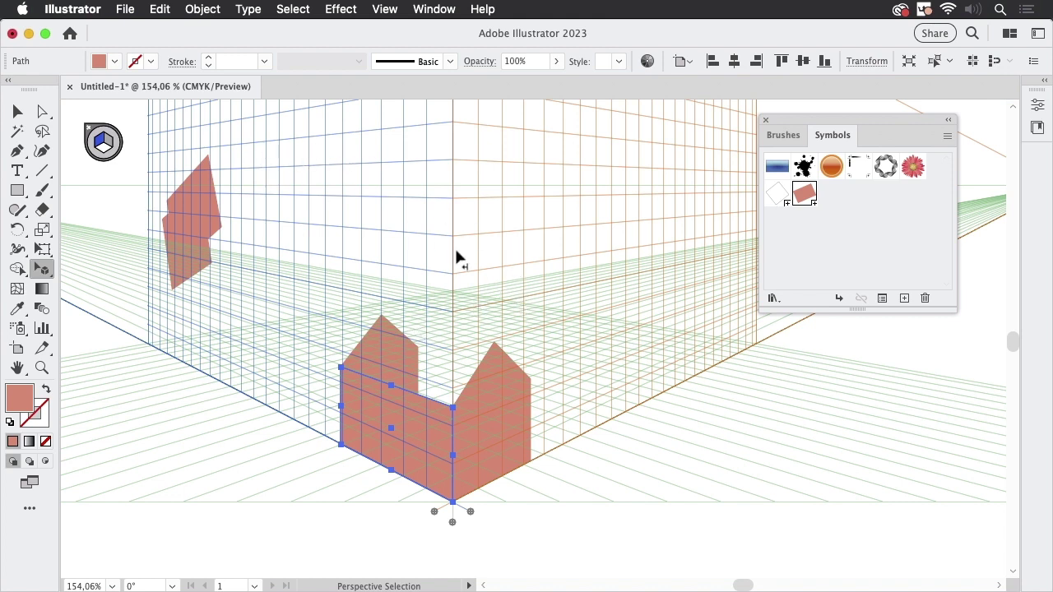
Draw a closed Pen path linking the left and right gable peaks and the notch corners, forming the roof face
click(18, 152)
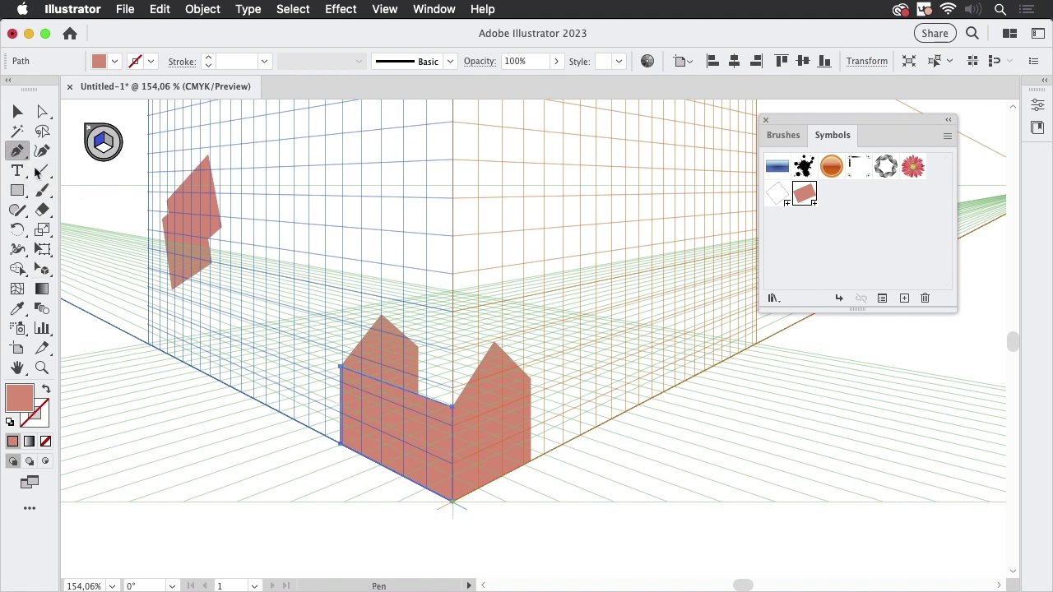
click(383, 317)
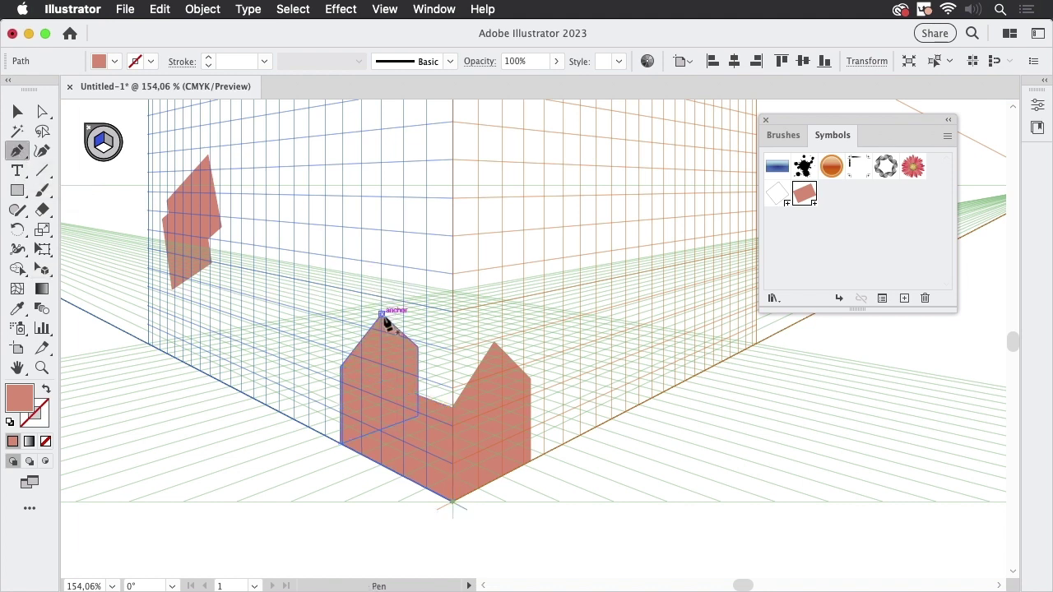
click(492, 341)
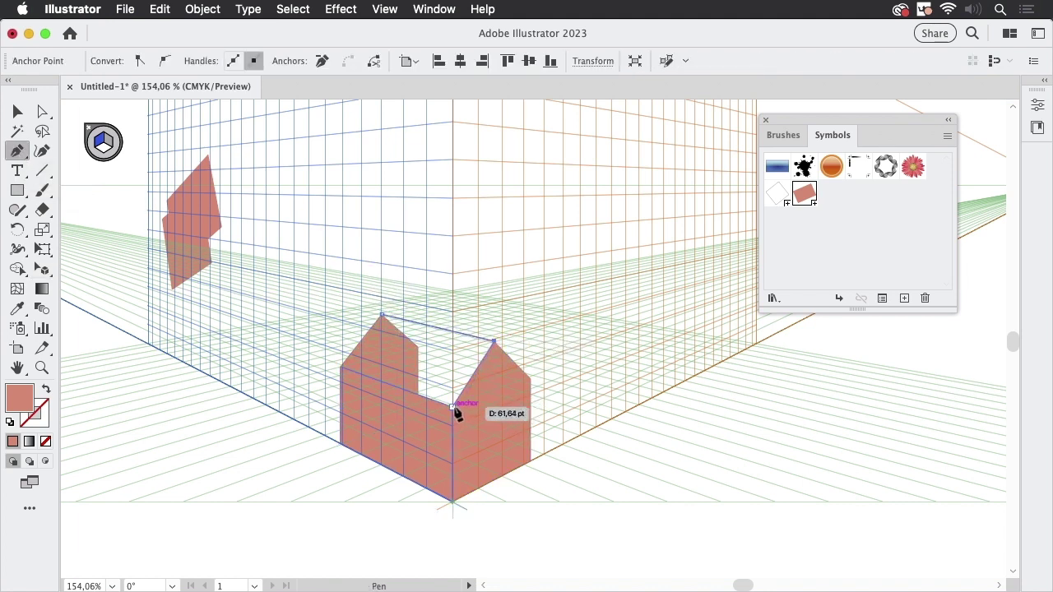
click(453, 405)
click(341, 366)
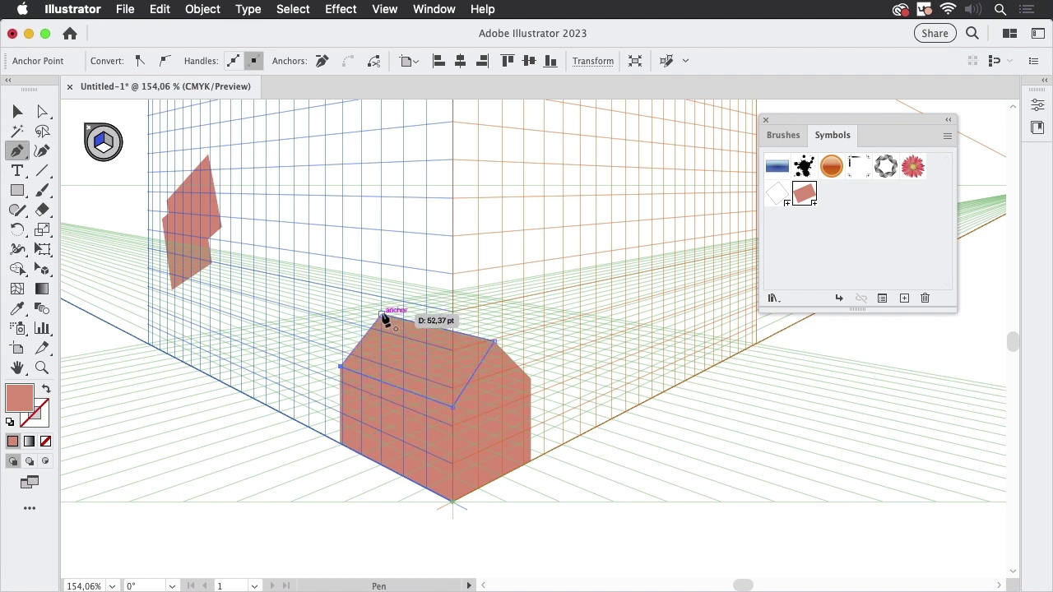
click(384, 317)
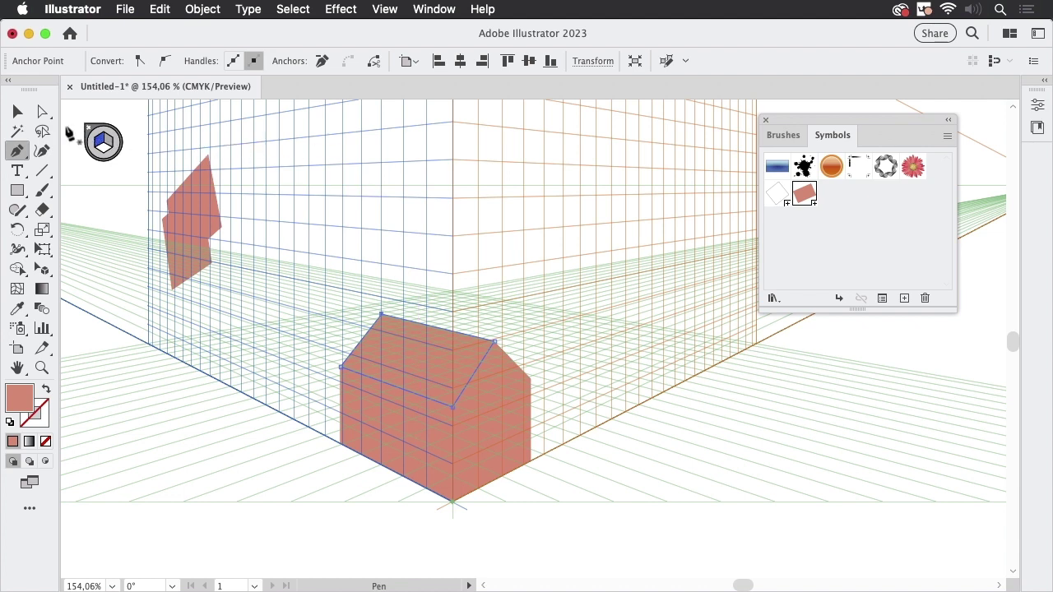
click(18, 111)
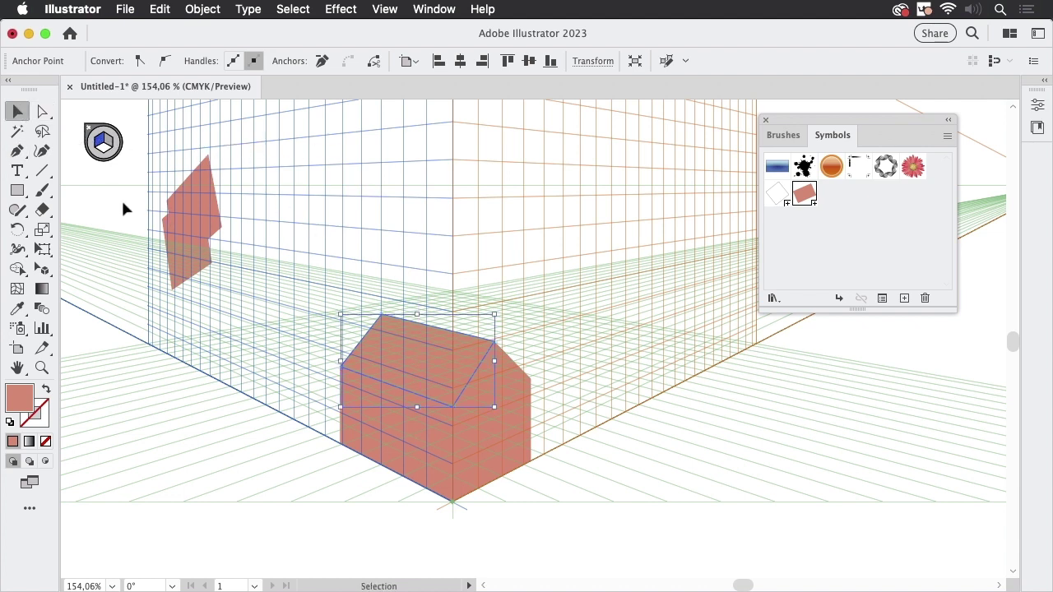
click(41, 274)
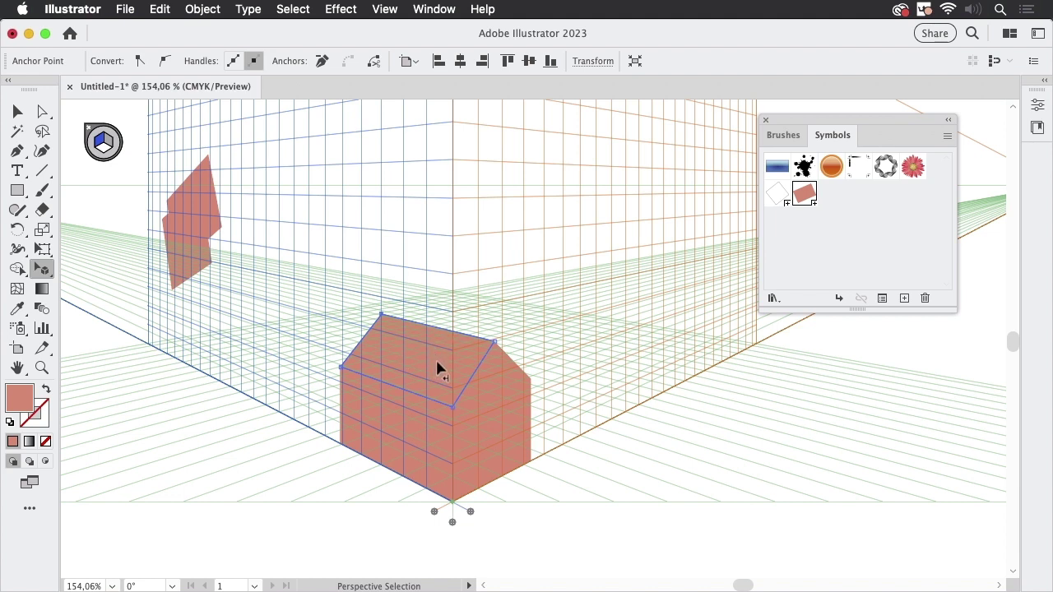
drag(437, 362, 362, 252)
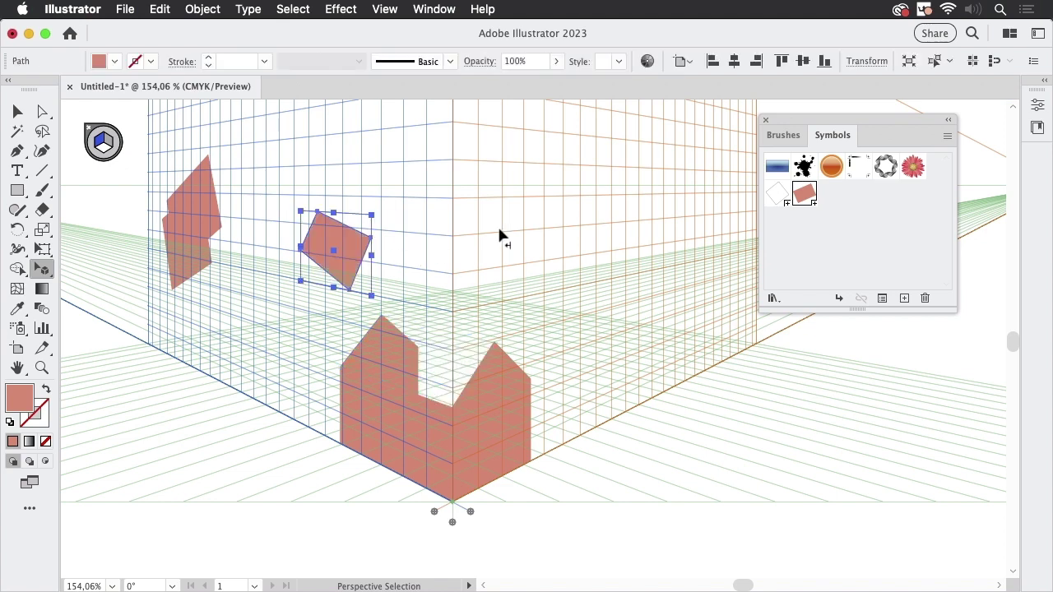
key(super+z)
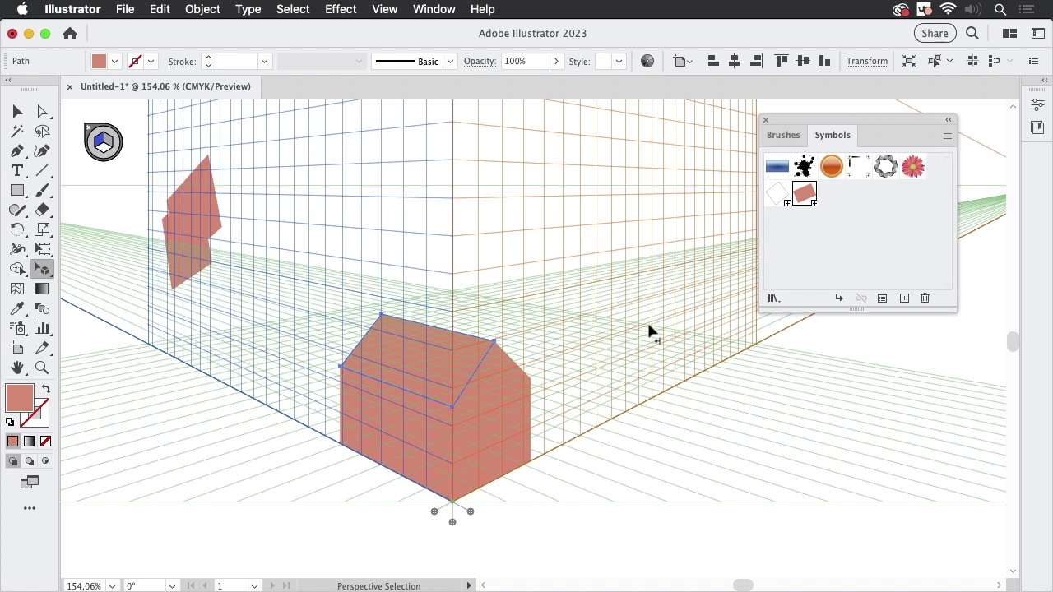
With No Active Grid, draw a flat rectangle over the right side of the grid
click(20, 194)
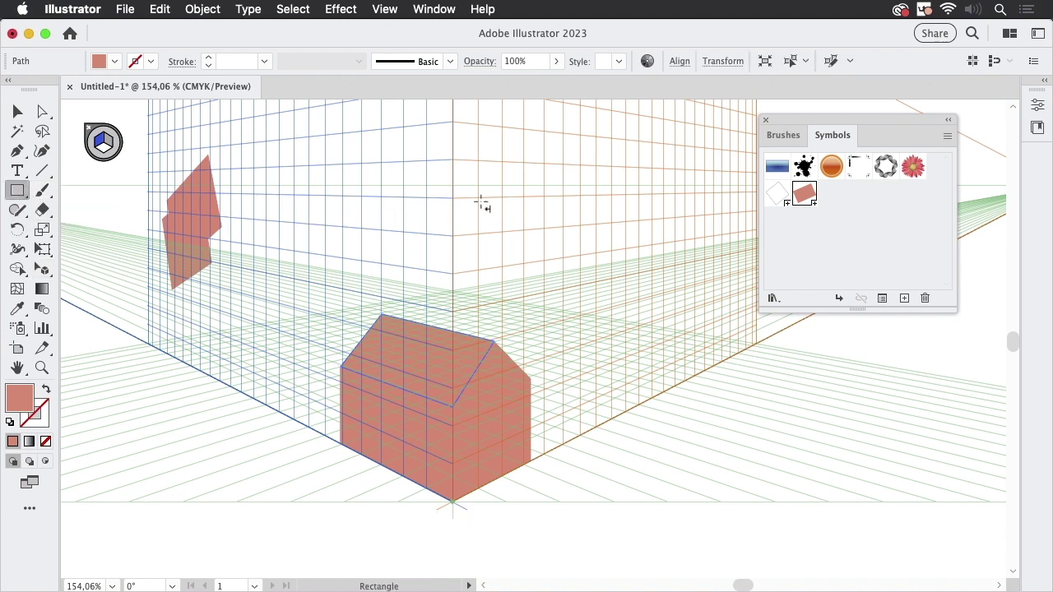
click(119, 150)
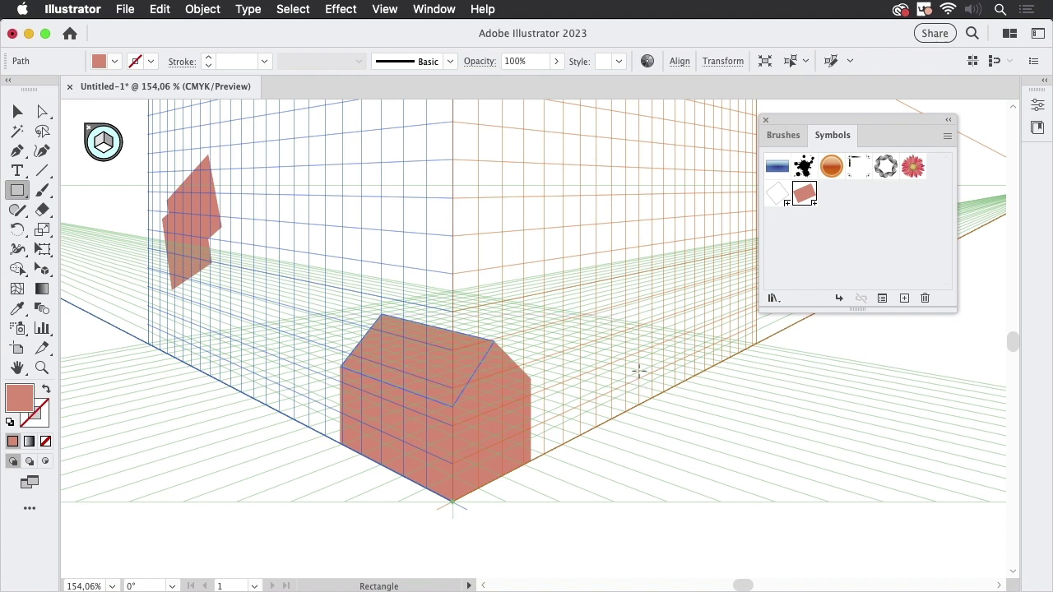
drag(626, 302, 747, 461)
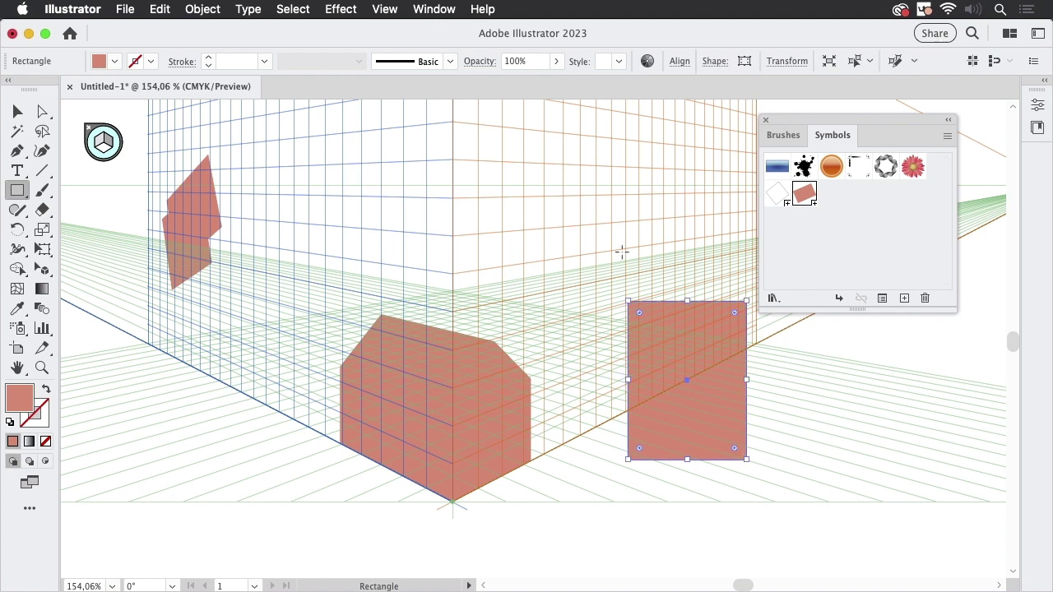
Draw a vertical line from the rectangle's top edge to its bottom and give it a black stroke
click(42, 174)
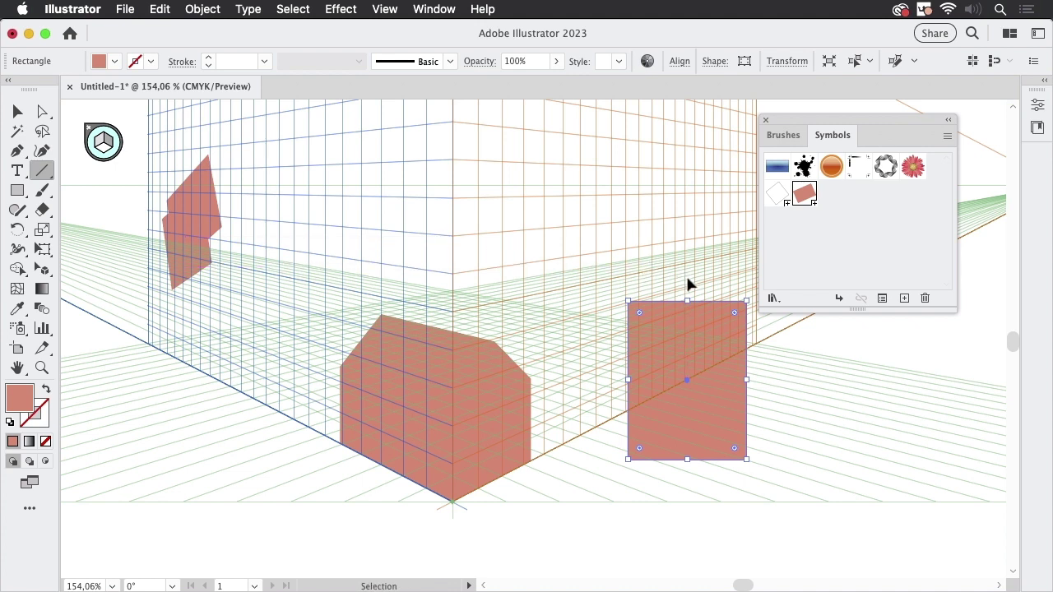
key(super+shift+a)
drag(687, 300, 687, 459)
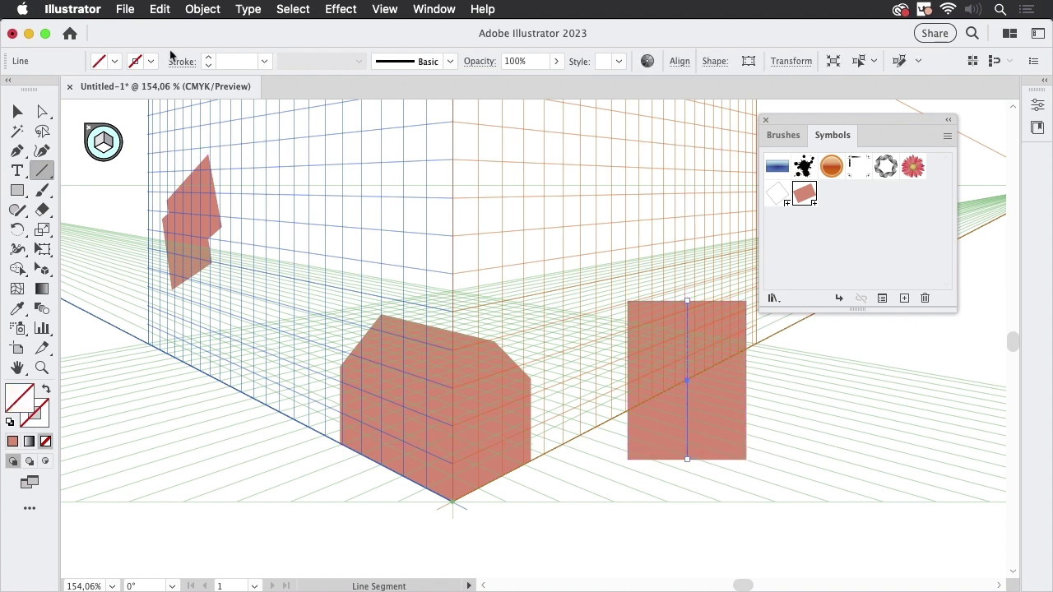
click(149, 60)
click(46, 89)
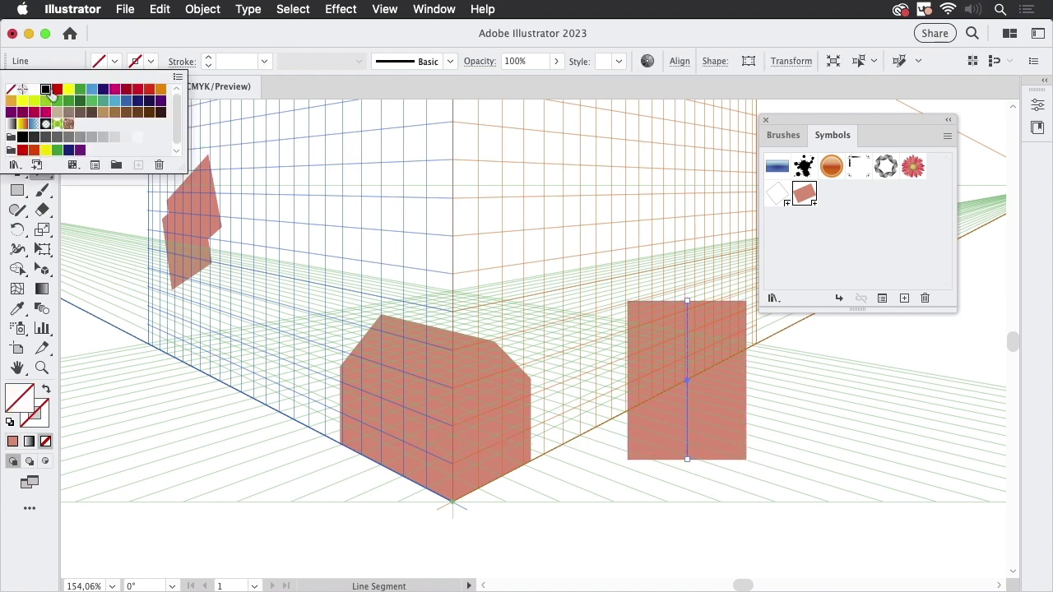
click(282, 28)
Select both rectangle halves and the black line, then rotate them together about 20°
key(v)
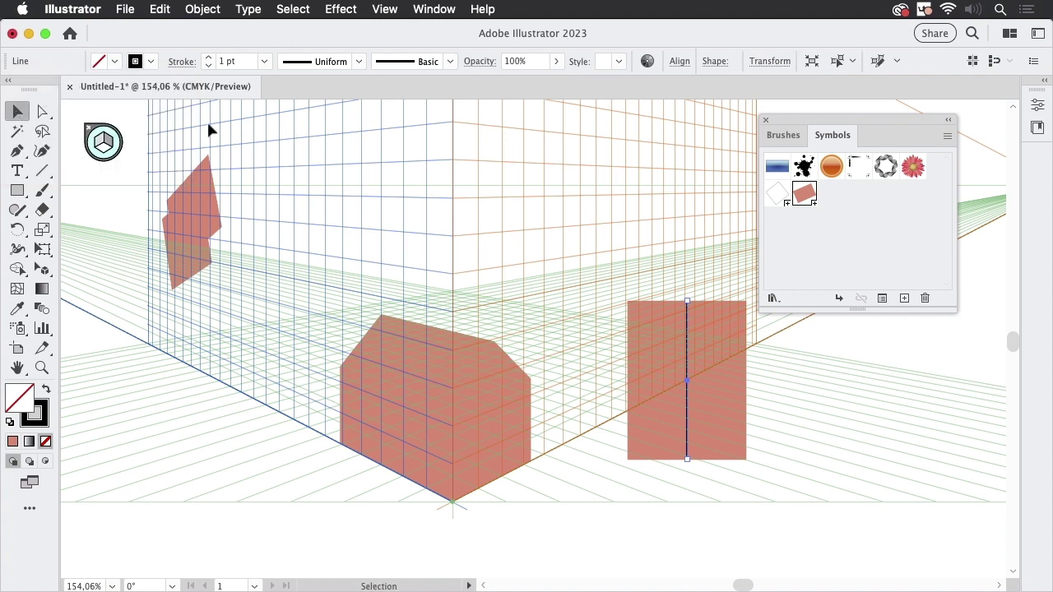
drag(634, 271, 771, 393)
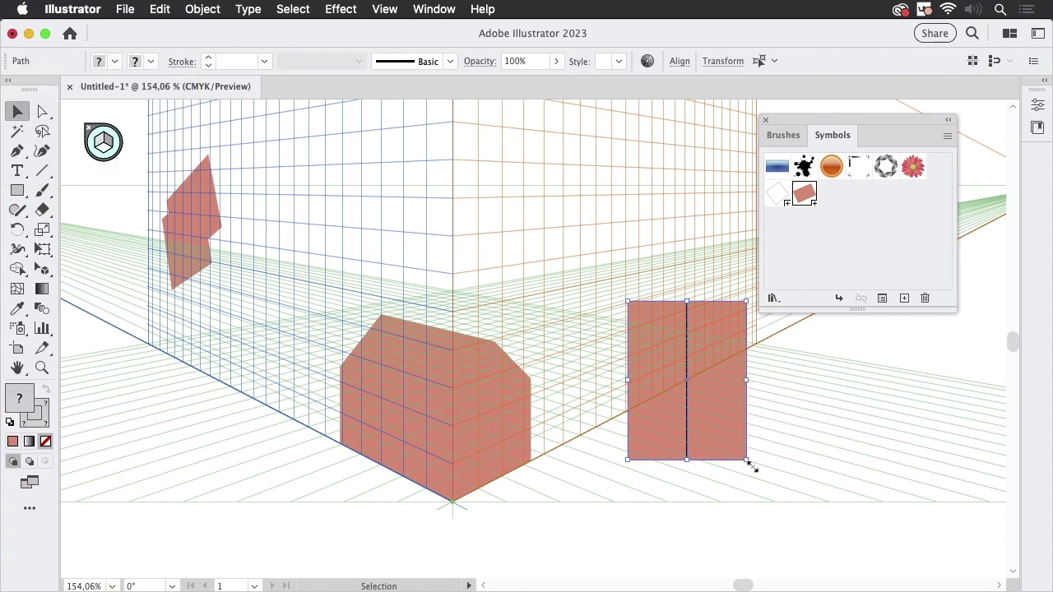
drag(756, 458, 782, 442)
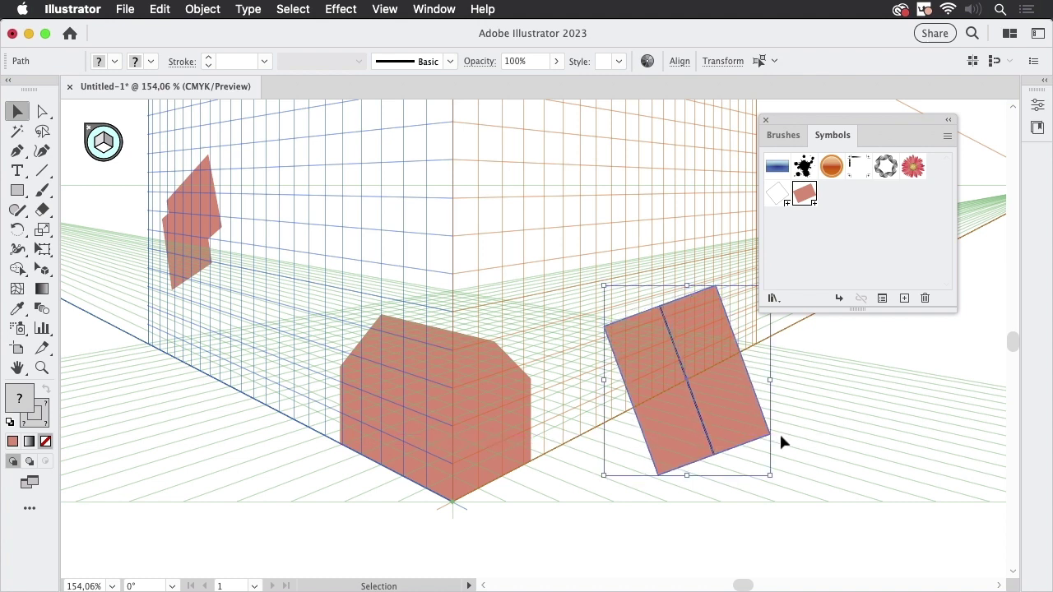
key(shift+v)
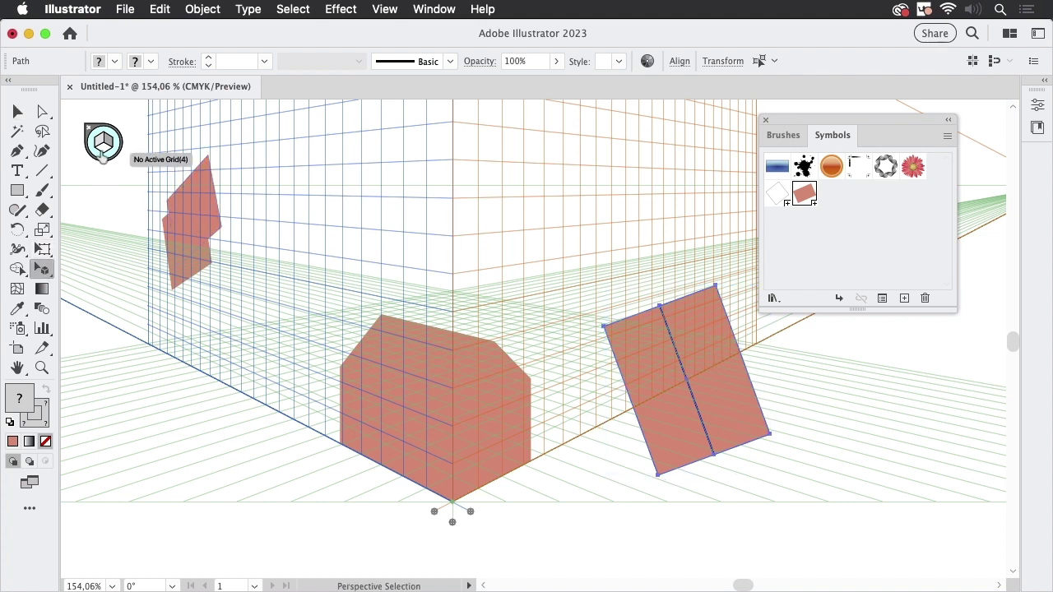
Drop the tilted rectangle onto the Horizontal Grid and Alt-drag a raised copy above it
click(103, 151)
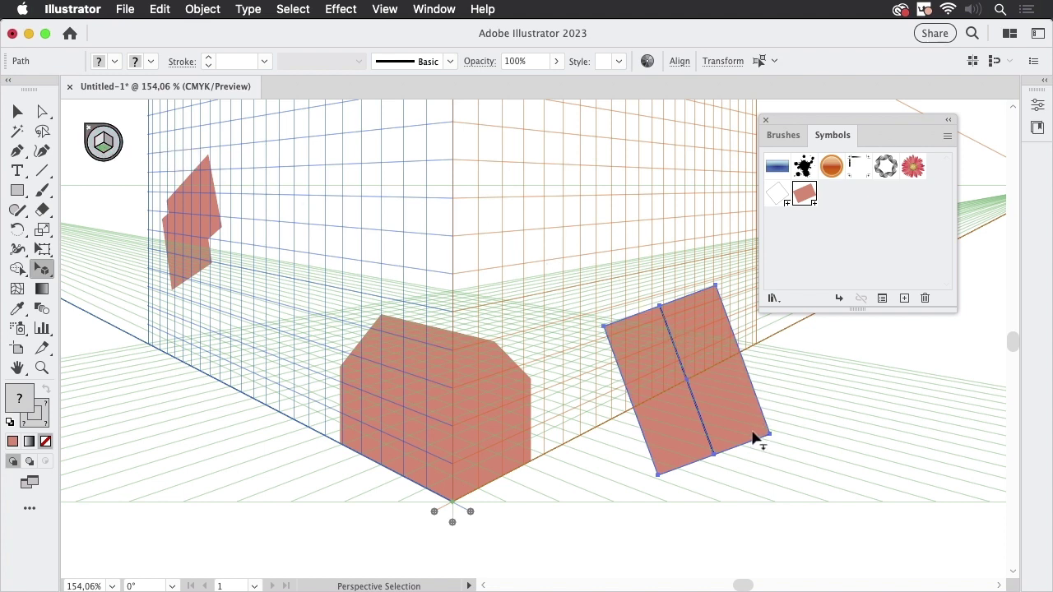
drag(755, 437, 609, 406)
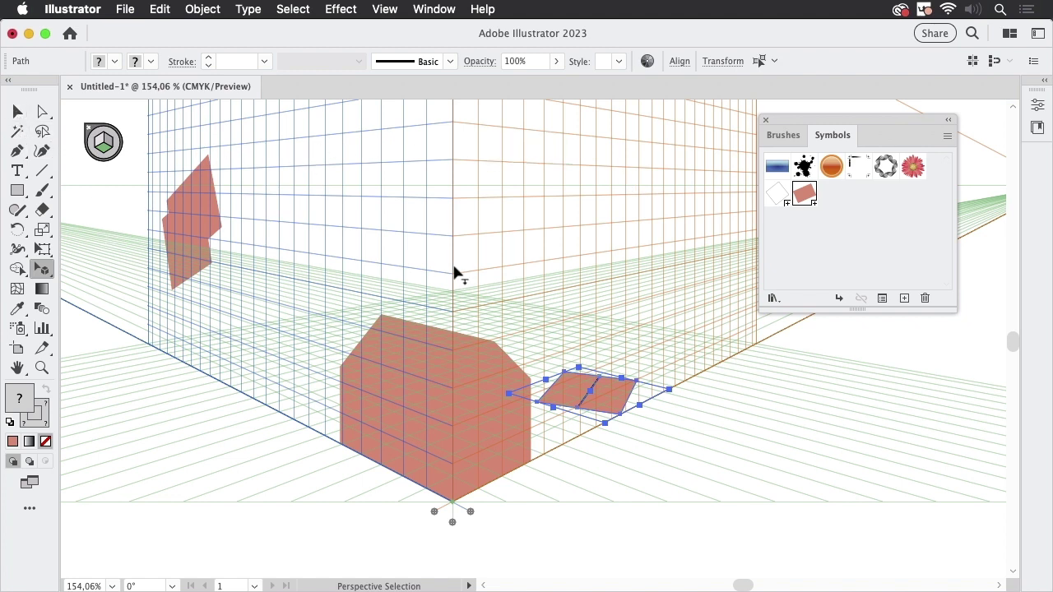
click(689, 365)
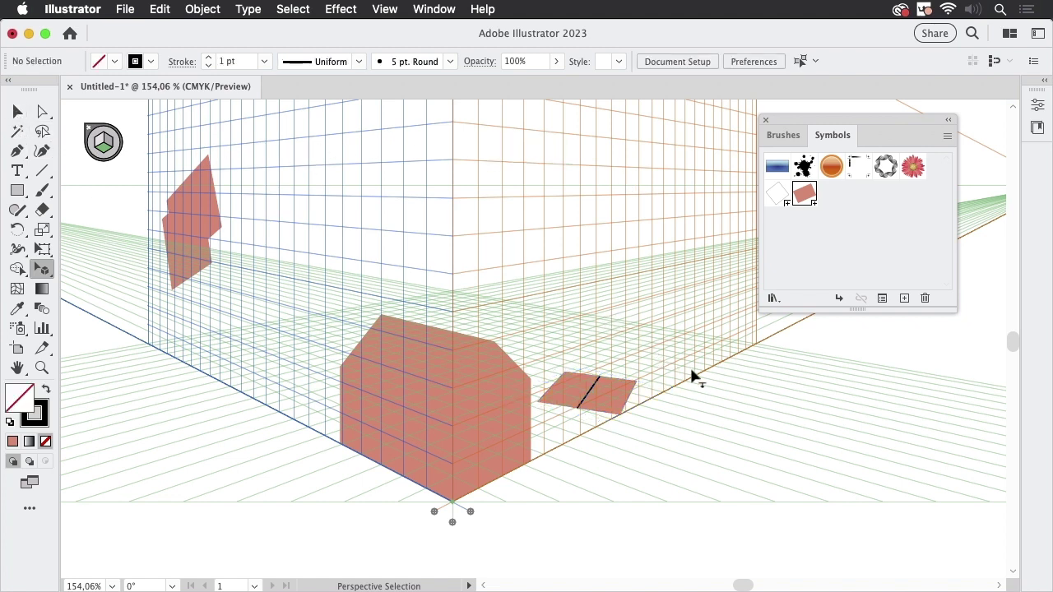
click(609, 409)
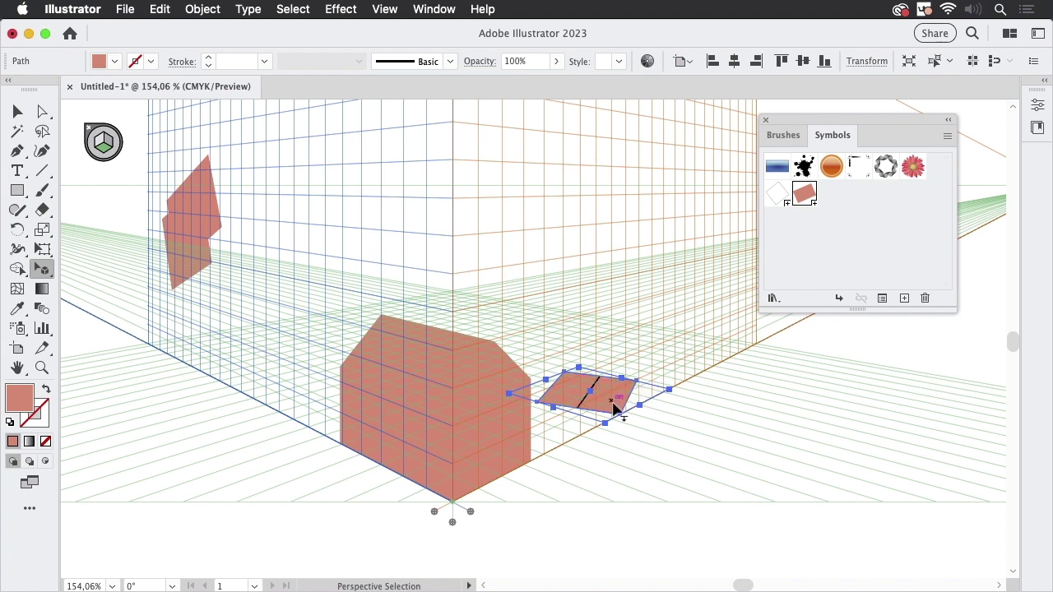
drag(613, 409, 621, 357)
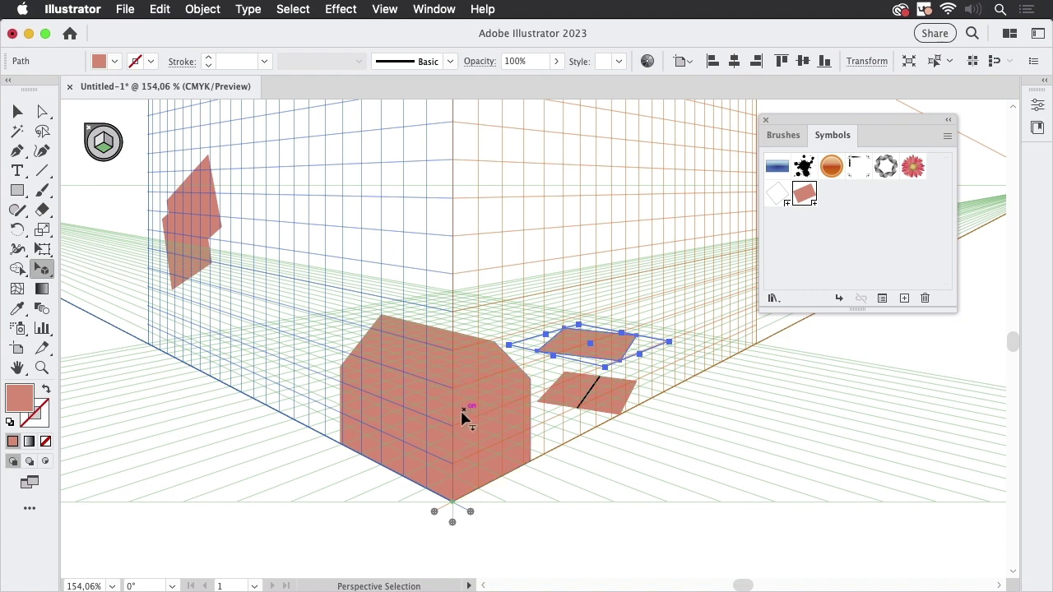
Lift the black line off the floor piece to float above the raised quadrilateral
click(584, 401)
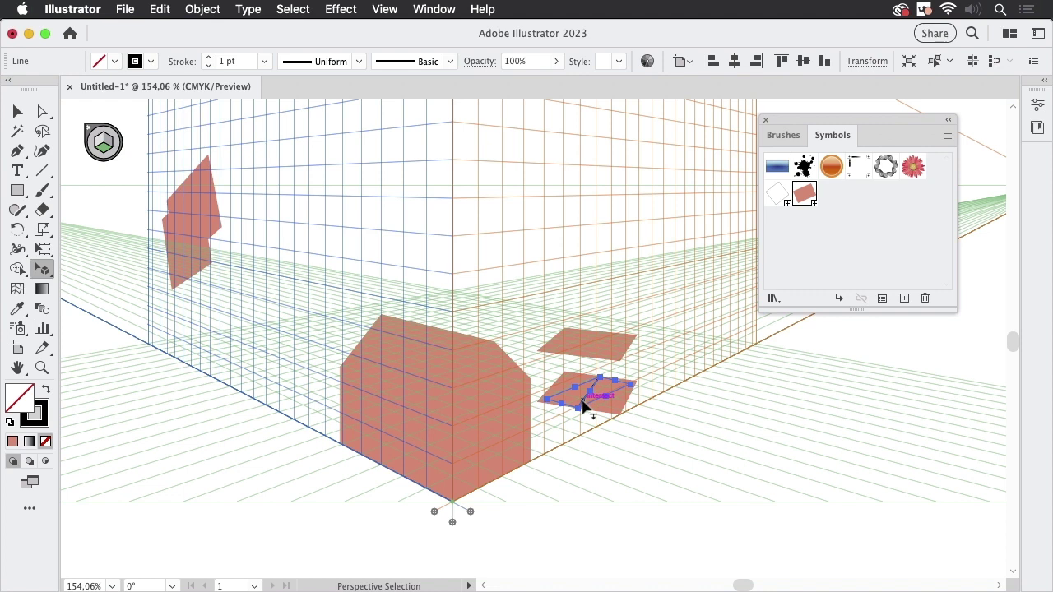
drag(582, 406, 592, 316)
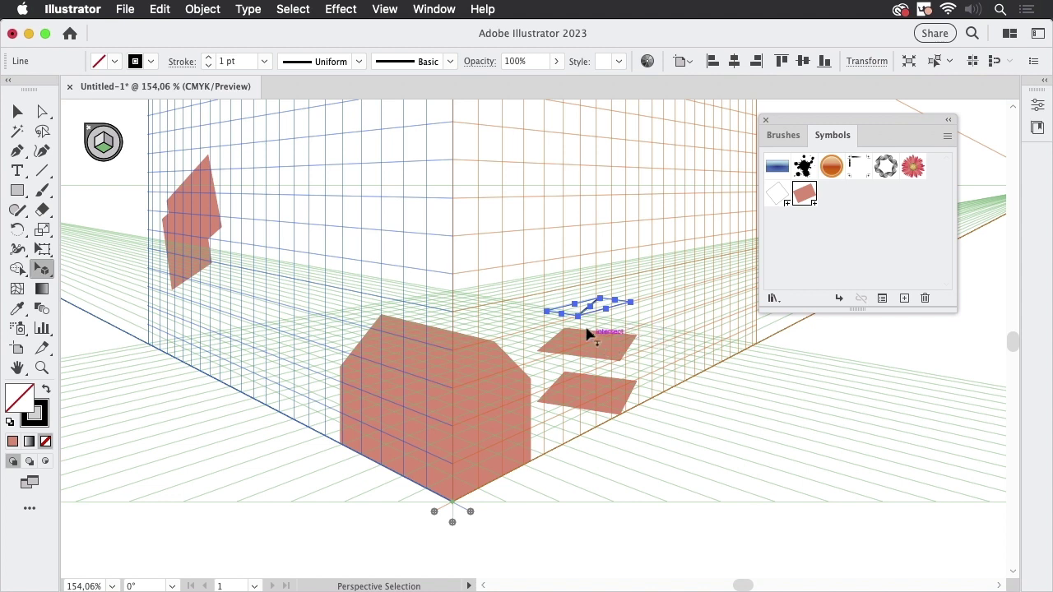
click(668, 321)
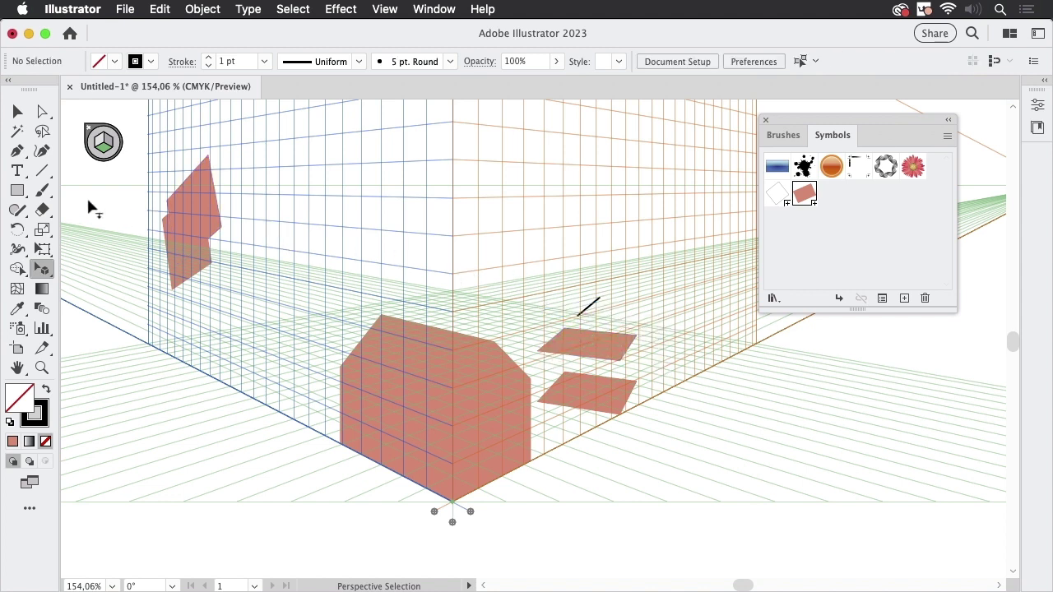
click(17, 150)
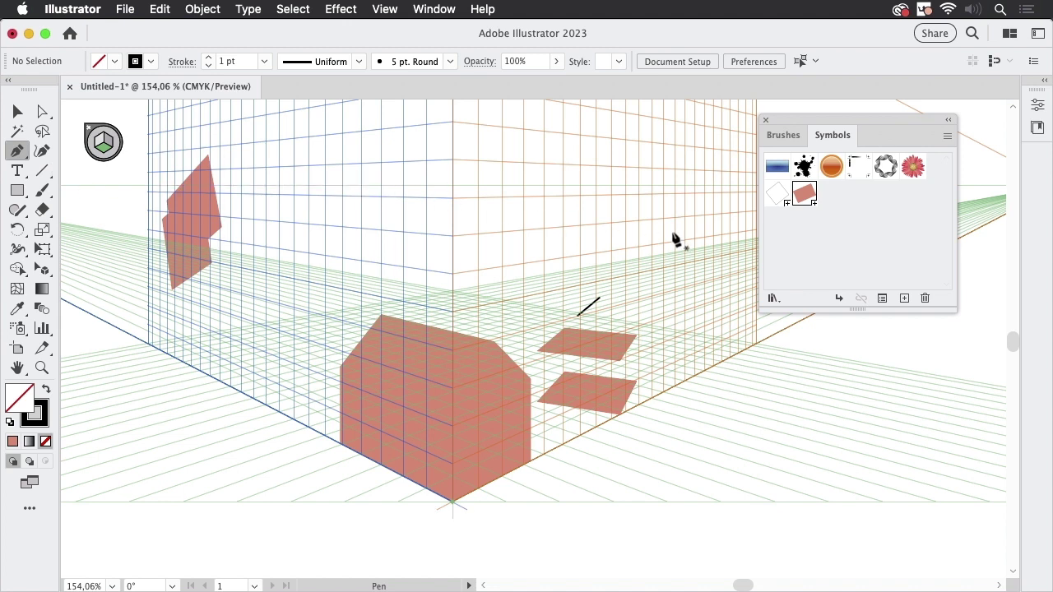
Draw a closed panel from the raised piece's corner up to both ends of the black line
click(639, 335)
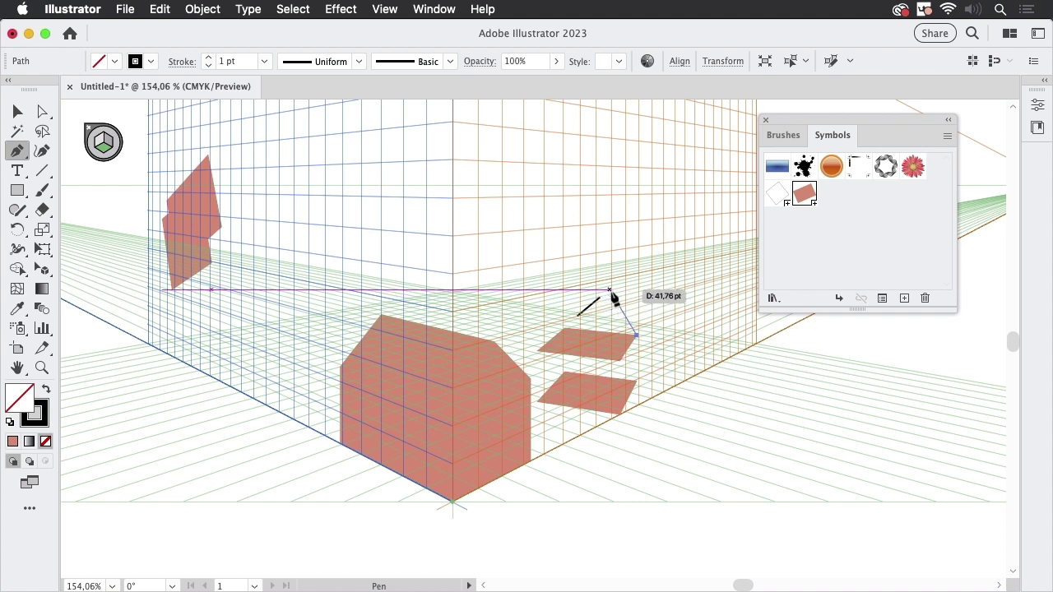
click(625, 283)
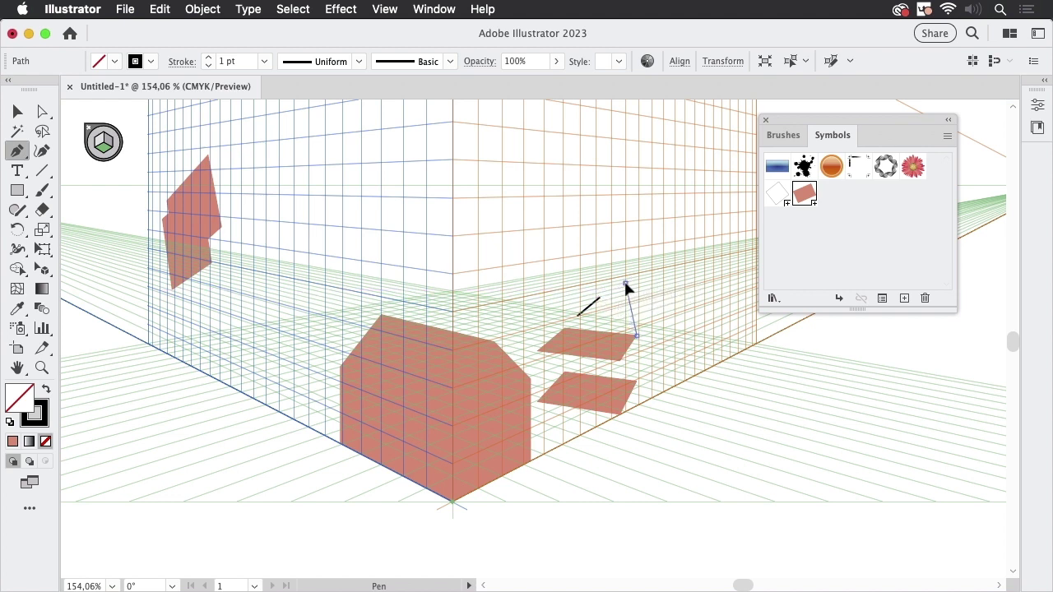
drag(623, 287, 600, 297)
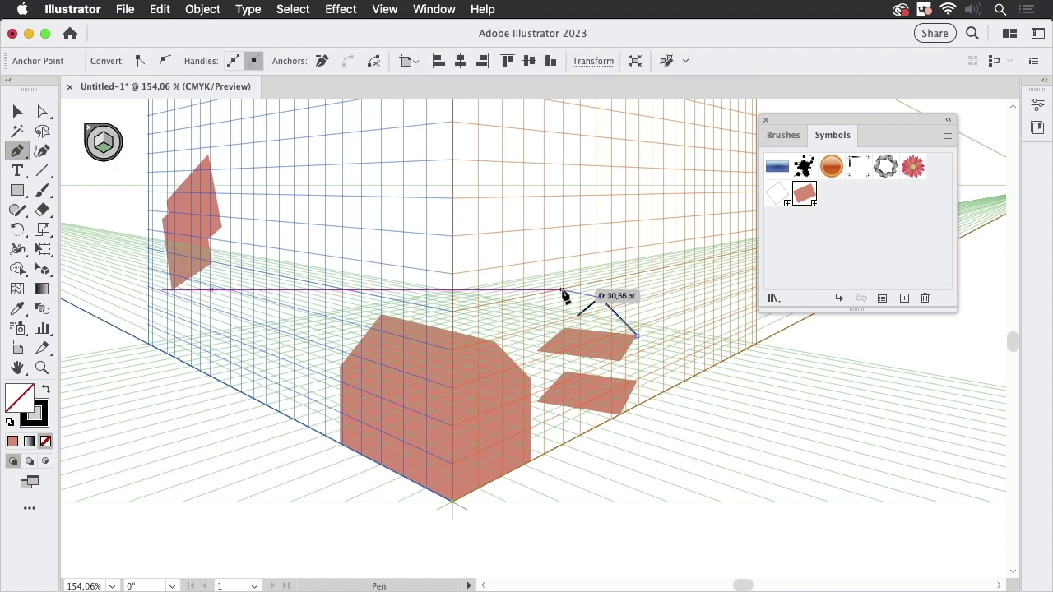
click(562, 291)
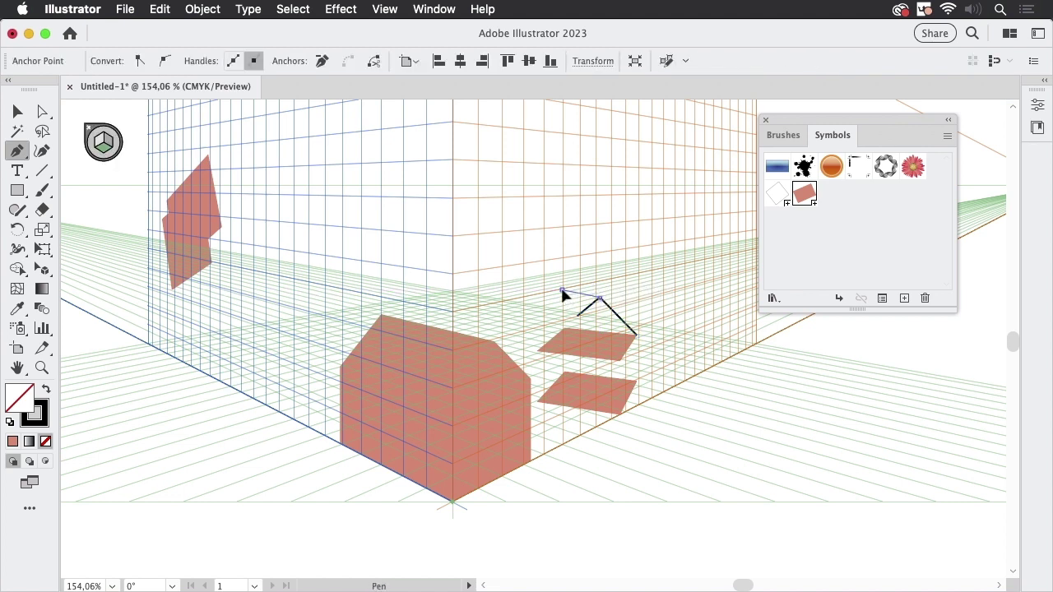
drag(563, 294, 578, 314)
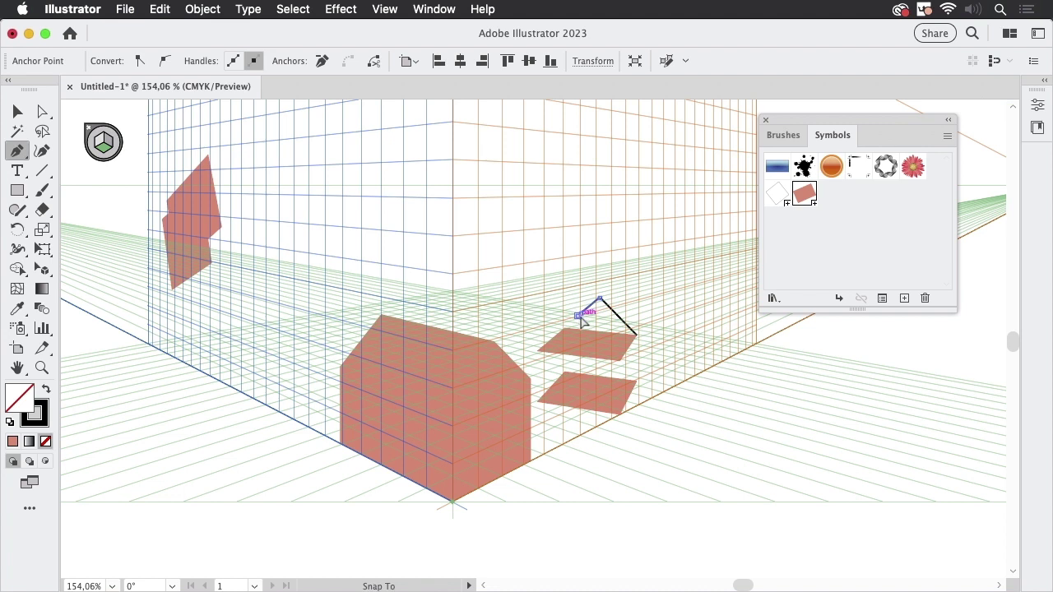
click(636, 335)
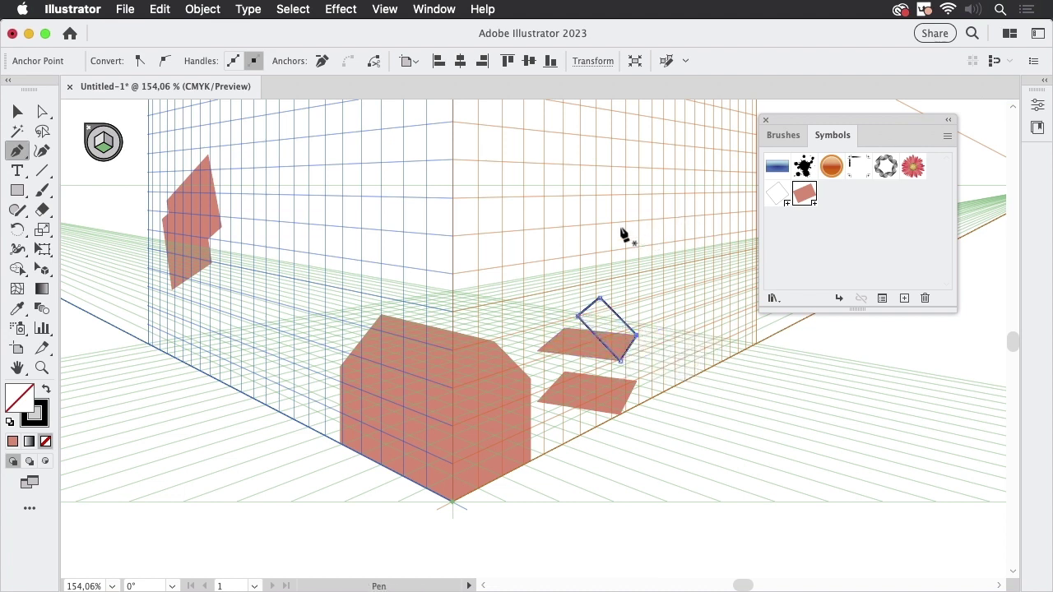
Fill the new panel with the house's salmon colour using the Eyedropper, then deselect it
click(17, 309)
click(482, 346)
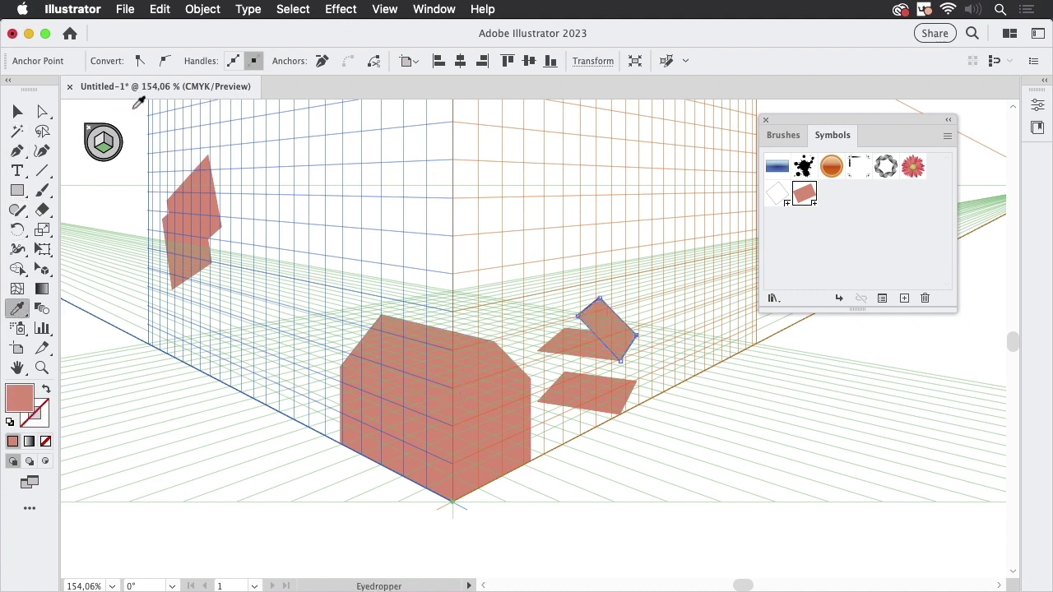
click(17, 111)
click(554, 170)
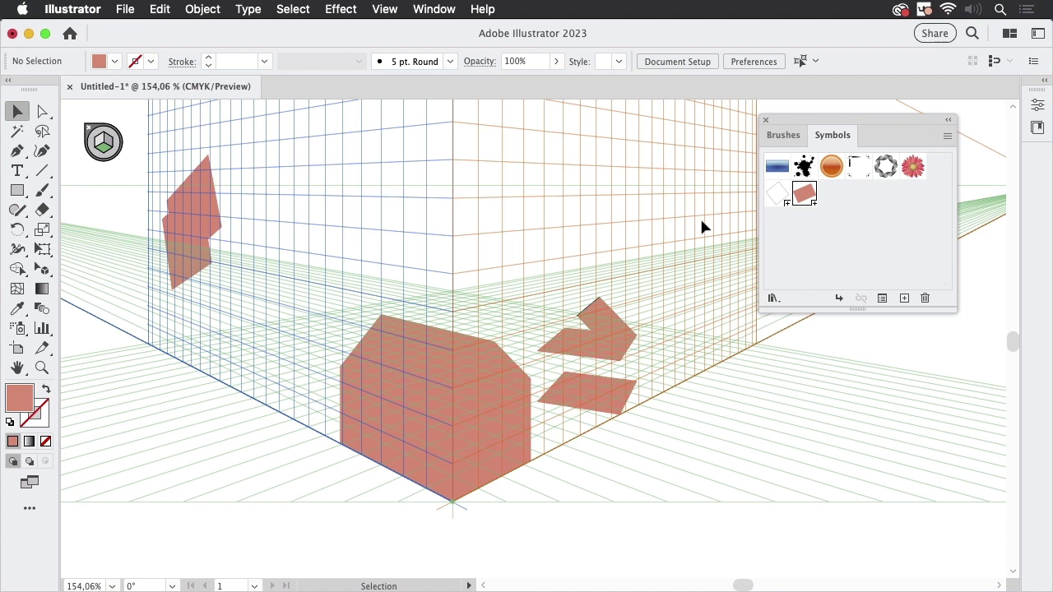